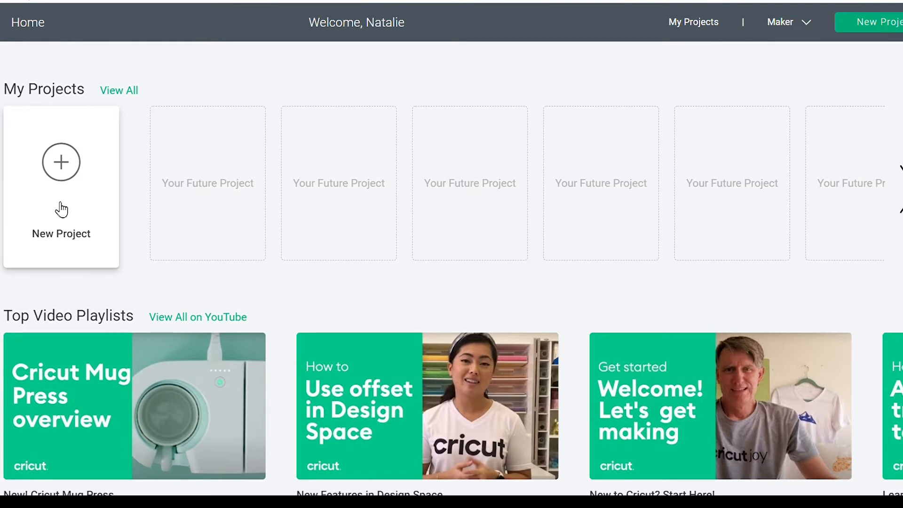
- Start a new project and load the Jars template onto the canvas
{"action": "left_click", "coordinate": [57, 206]}
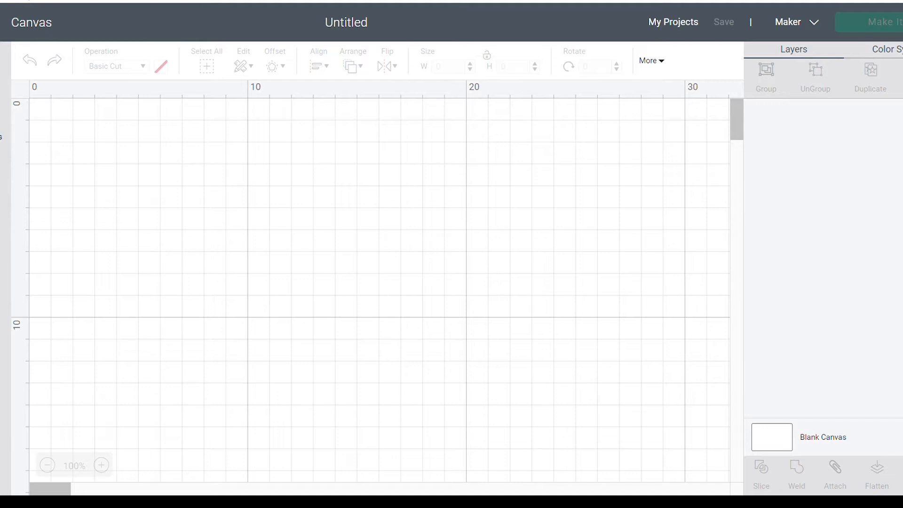
{"action": "left_click", "coordinate": [1, 124]}
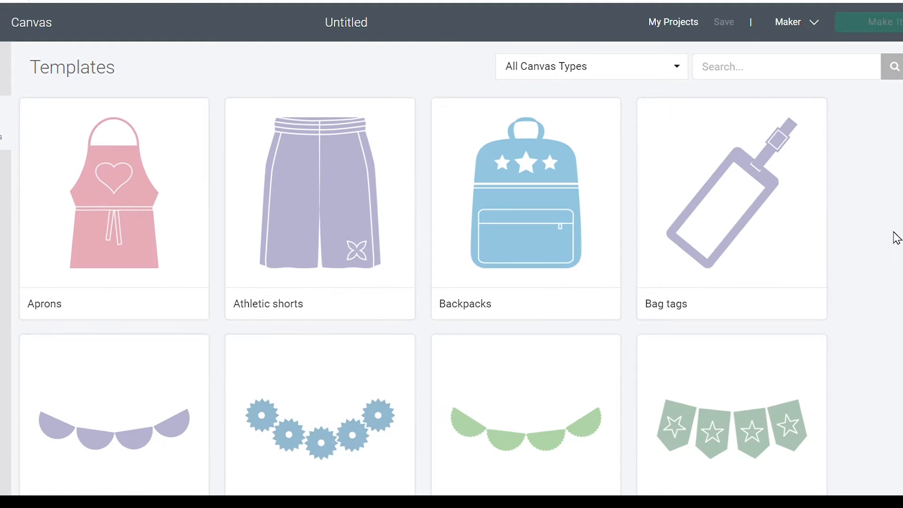
{"action": "scroll", "coordinate": [877, 224], "scroll_direction": "down", "scroll_amount": 2}
{"action": "scroll", "coordinate": [878, 224], "scroll_direction": "down", "scroll_amount": 6}
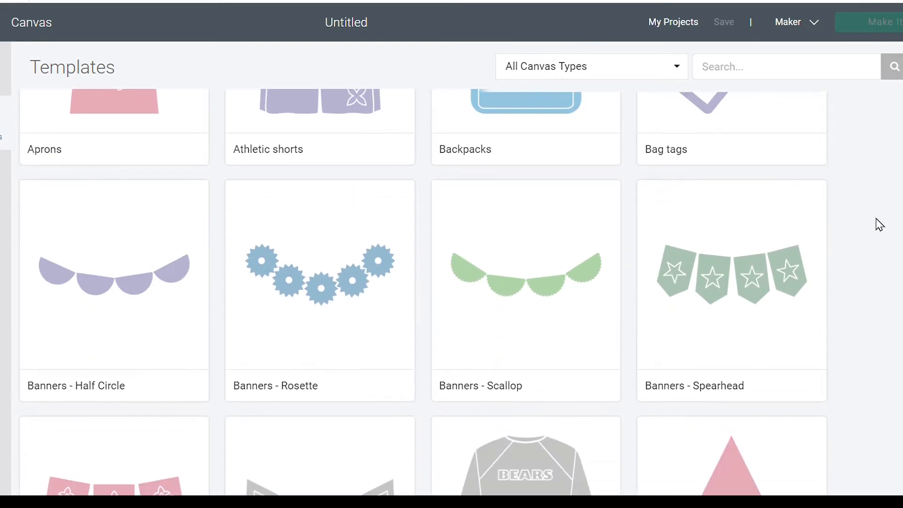
{"action": "scroll", "coordinate": [878, 224], "scroll_direction": "down", "scroll_amount": 6}
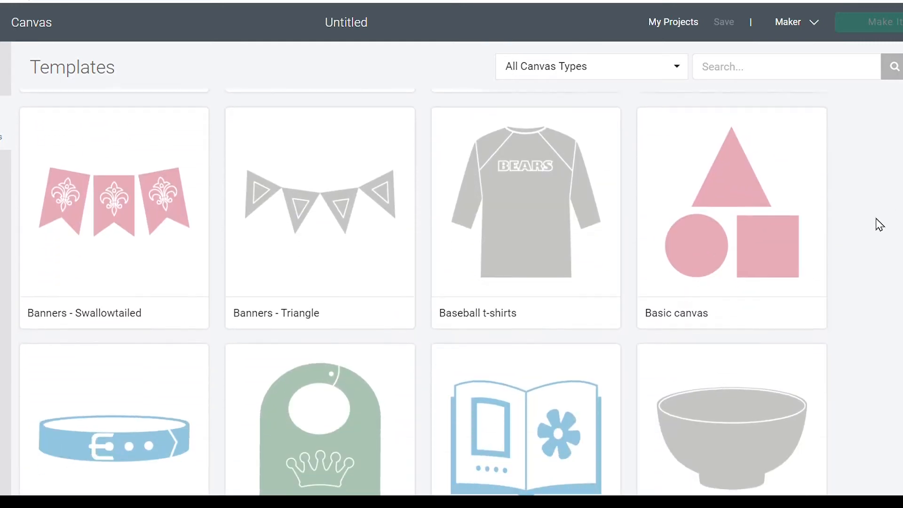
{"action": "scroll", "coordinate": [879, 224], "scroll_direction": "down", "scroll_amount": 3}
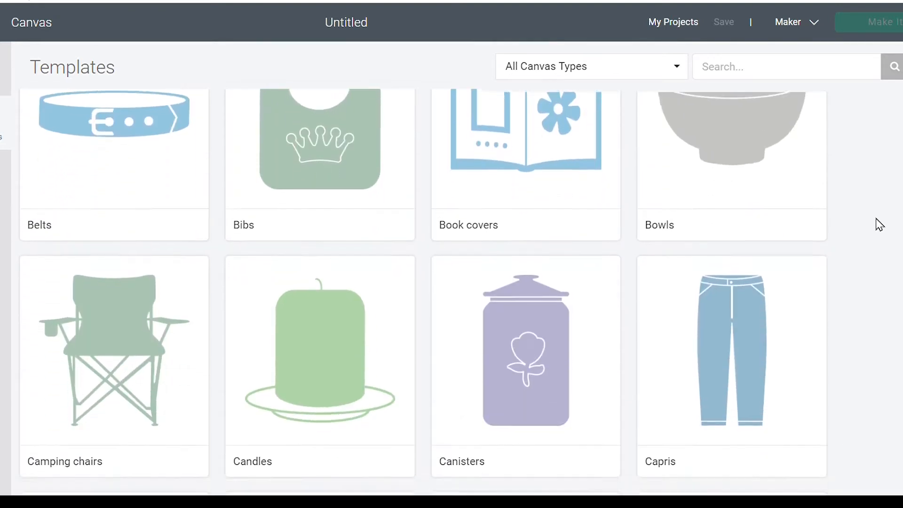
{"action": "scroll", "coordinate": [879, 224], "scroll_direction": "down", "scroll_amount": 6}
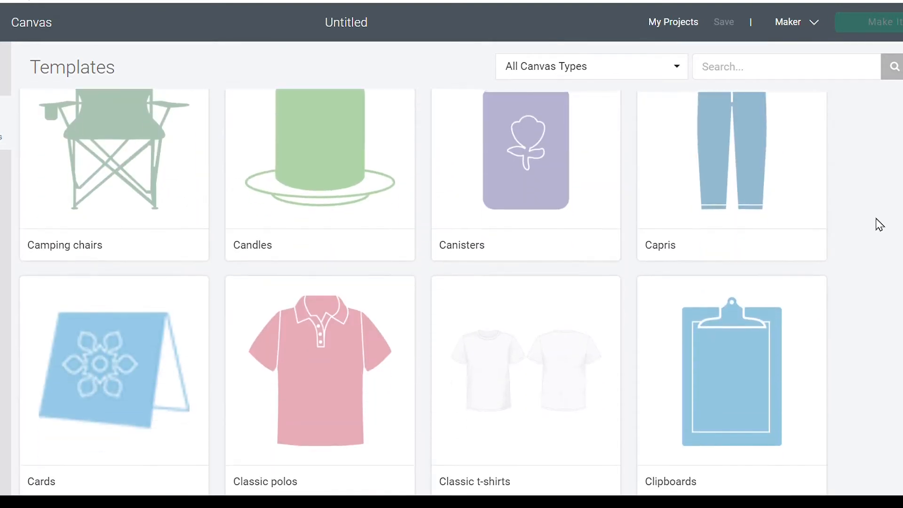
{"action": "scroll", "coordinate": [879, 224], "scroll_direction": "down", "scroll_amount": 9}
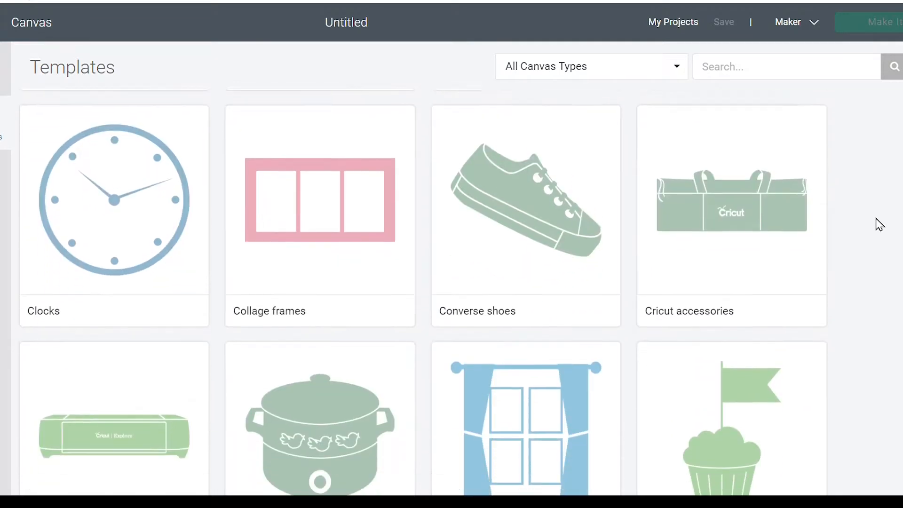
{"action": "scroll", "coordinate": [880, 224], "scroll_direction": "down", "scroll_amount": 9}
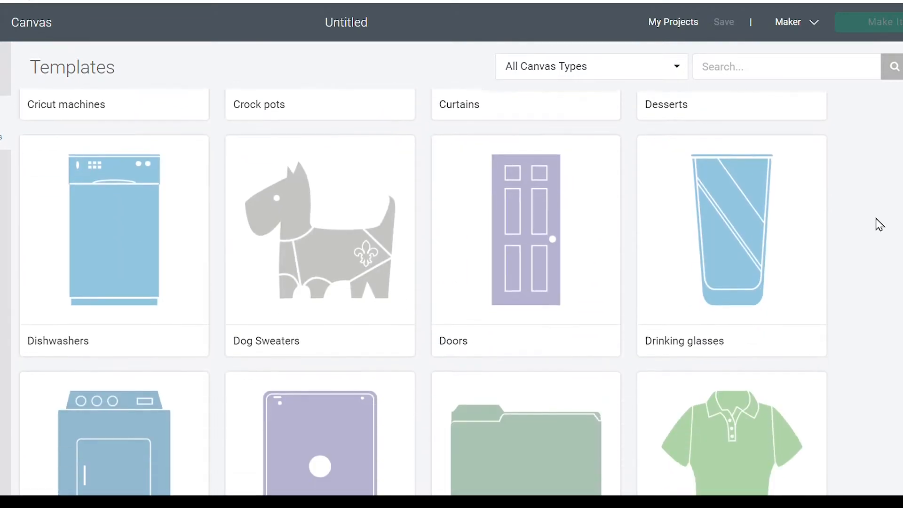
{"action": "scroll", "coordinate": [879, 224], "scroll_direction": "down", "scroll_amount": 12}
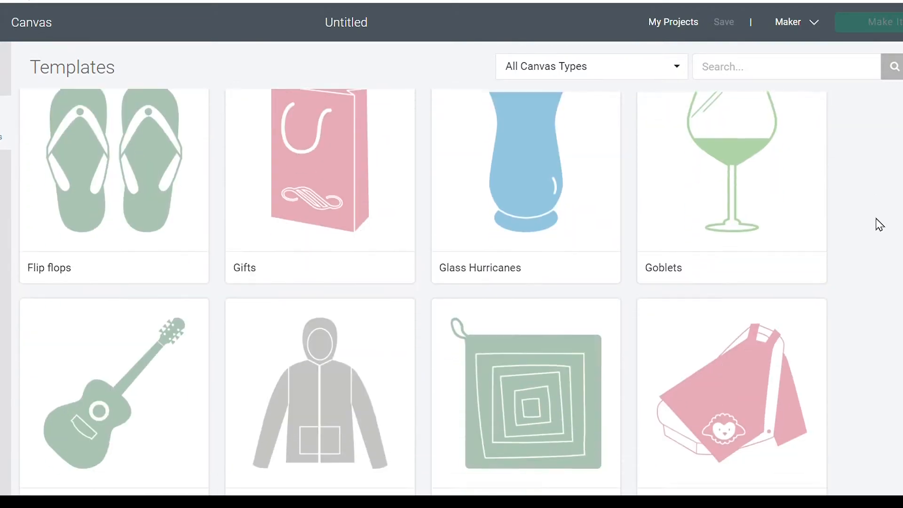
{"action": "scroll", "coordinate": [879, 225], "scroll_direction": "down", "scroll_amount": 2}
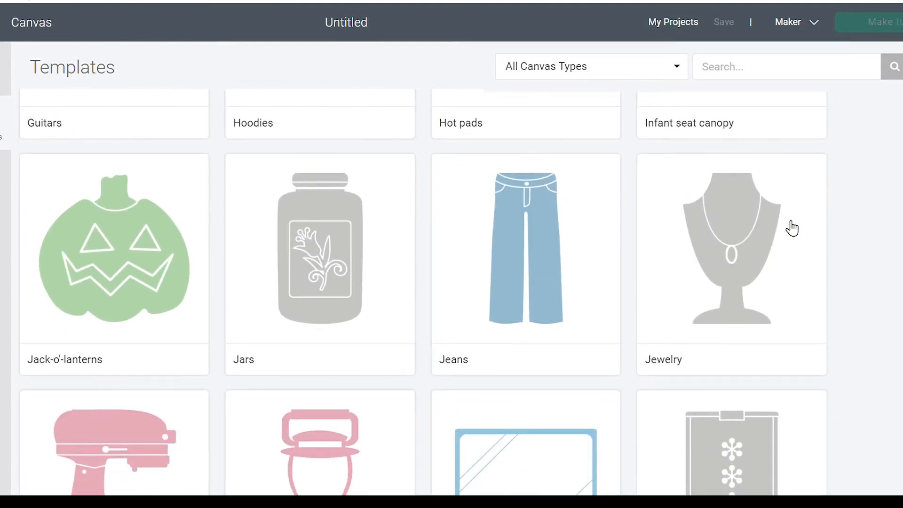
{"action": "left_click", "coordinate": [347, 282]}
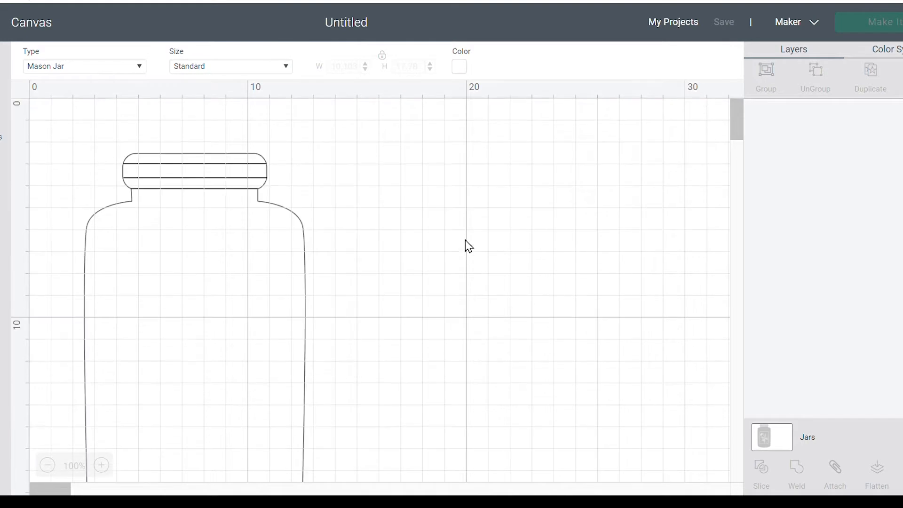
- Select the Mason Jar template and set its size option to Custom
{"action": "left_click", "coordinate": [250, 166]}
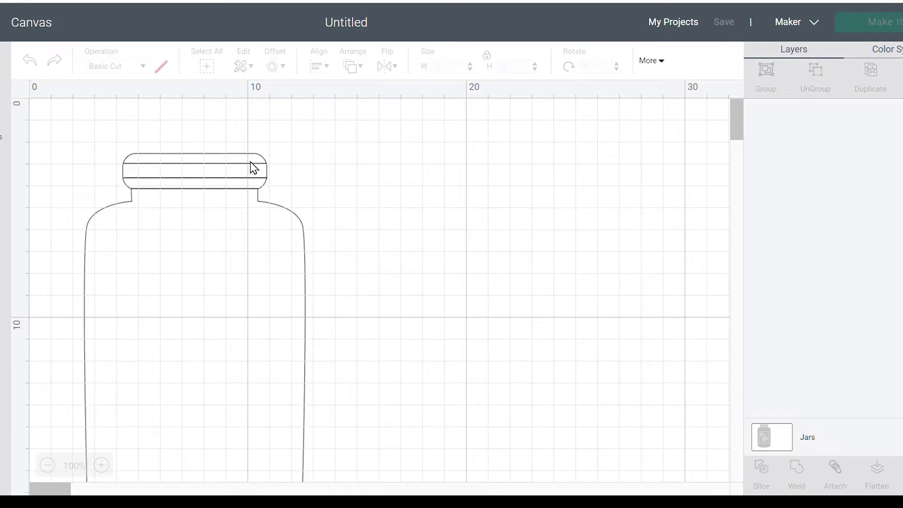
{"action": "left_click", "coordinate": [763, 438]}
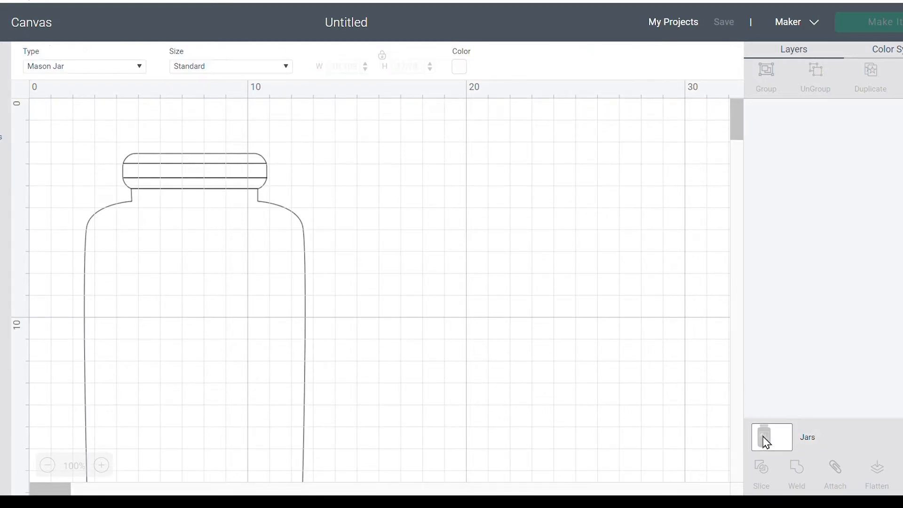
{"action": "left_click", "coordinate": [73, 65]}
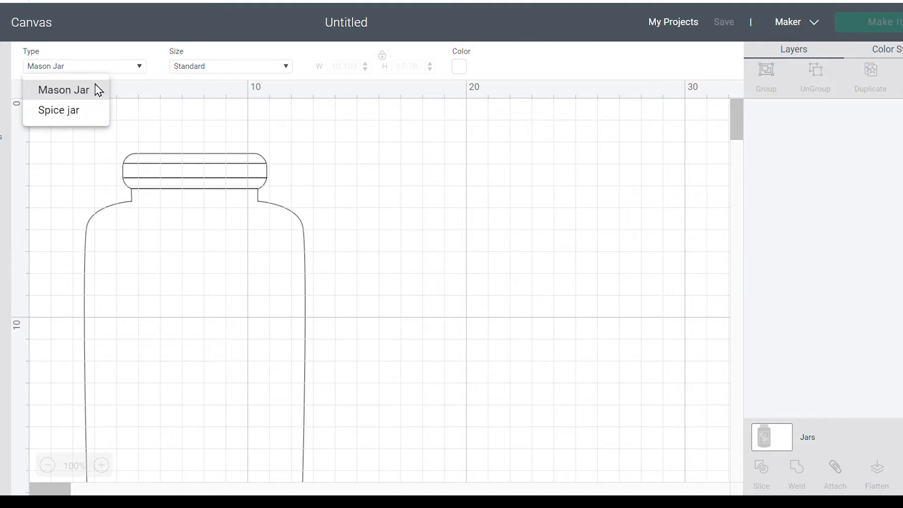
{"action": "left_click", "coordinate": [140, 68]}
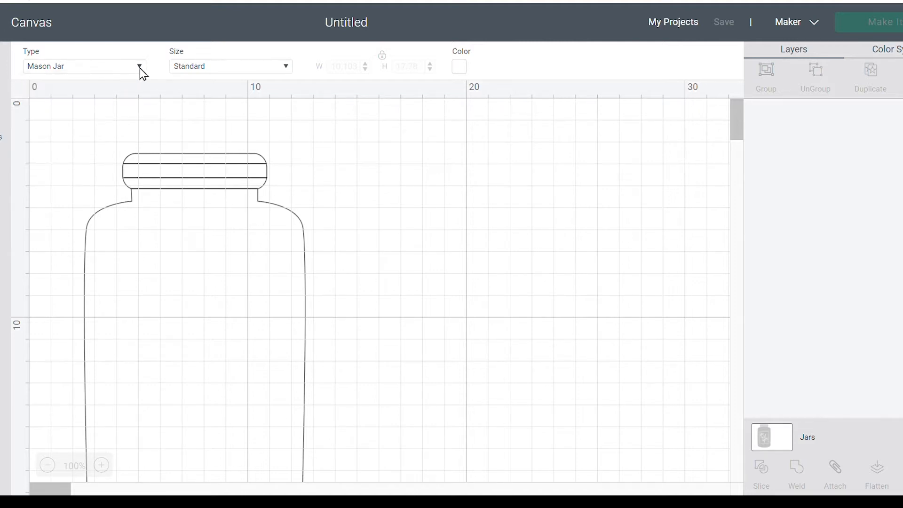
{"action": "left_click", "coordinate": [284, 70]}
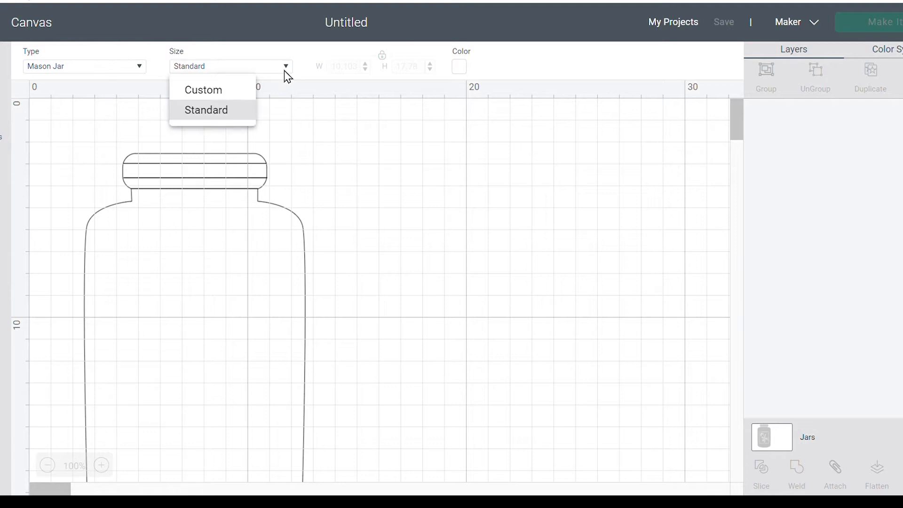
{"action": "left_click", "coordinate": [228, 91]}
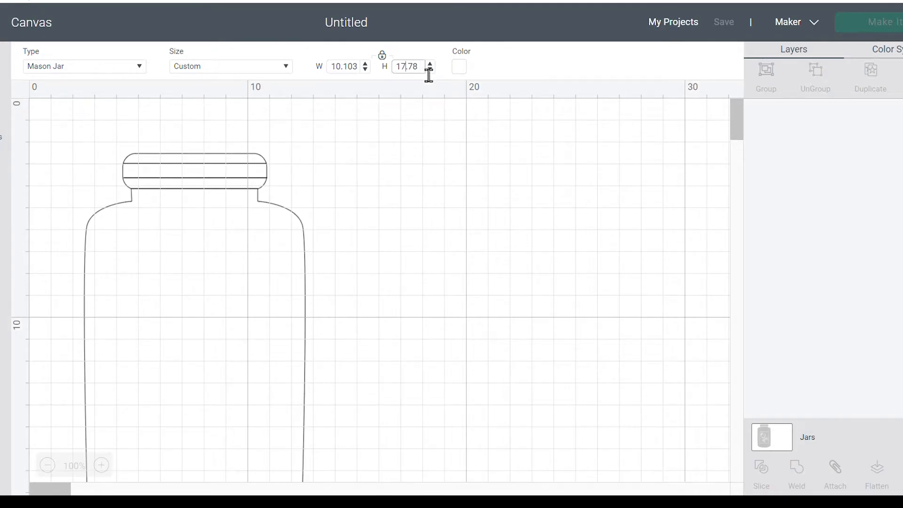
- Set the jar template's height to 16 cm, followed by its width to 11 cm
{"action": "left_click_drag", "start_coordinate": [426, 67], "coordinate": [386, 68]}
{"action": "type", "text": "16"}
{"action": "key", "text": "Return"}
{"action": "left_click_drag", "start_coordinate": [360, 67], "coordinate": [325, 37]}
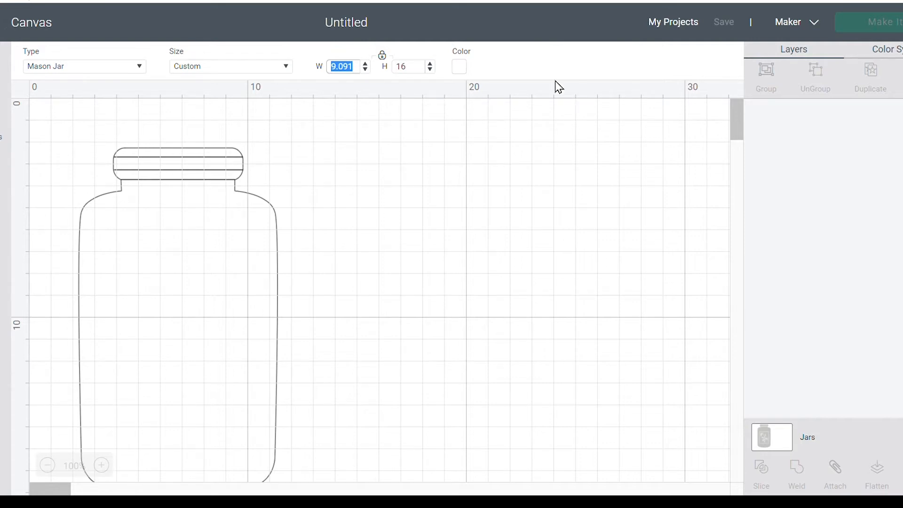
{"action": "type", "text": "11"}
{"action": "key", "text": "Return"}
- Add the text "2019" and place it on the lower part of the jar
{"action": "scroll", "coordinate": [521, 184], "scroll_direction": "down", "scroll_amount": 3}
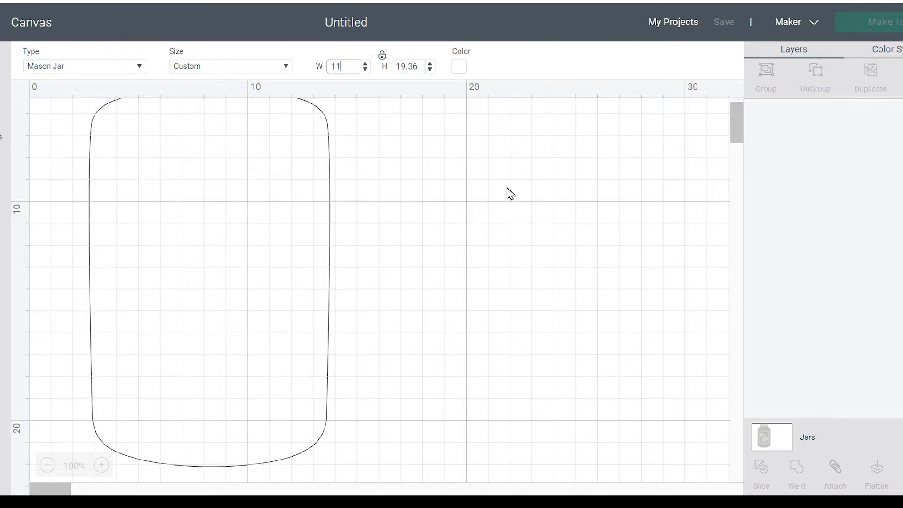
{"action": "left_click", "coordinate": [49, 465]}
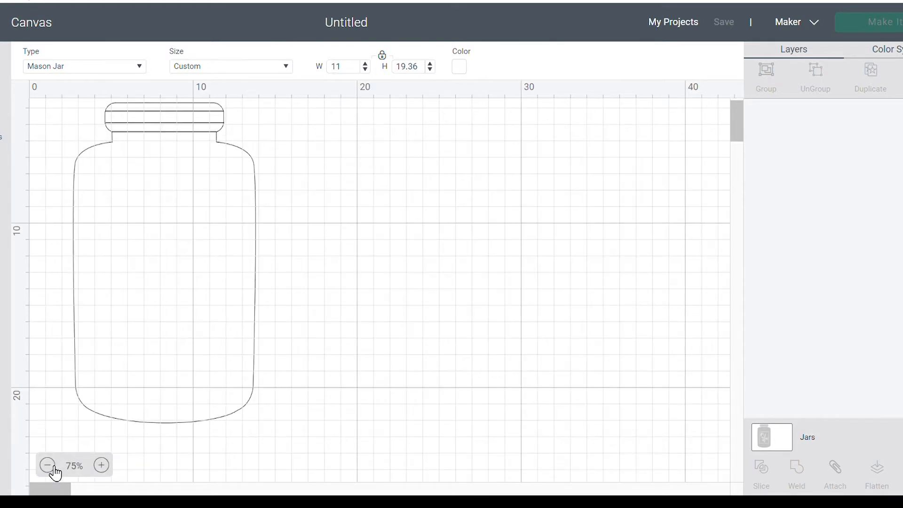
{"action": "scroll", "coordinate": [328, 339], "scroll_direction": "up", "scroll_amount": 1}
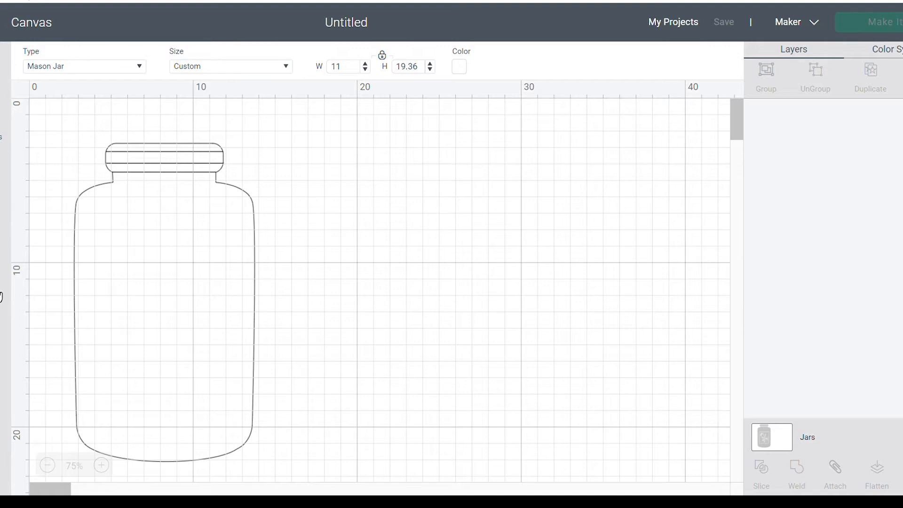
{"action": "left_click", "coordinate": [2, 297]}
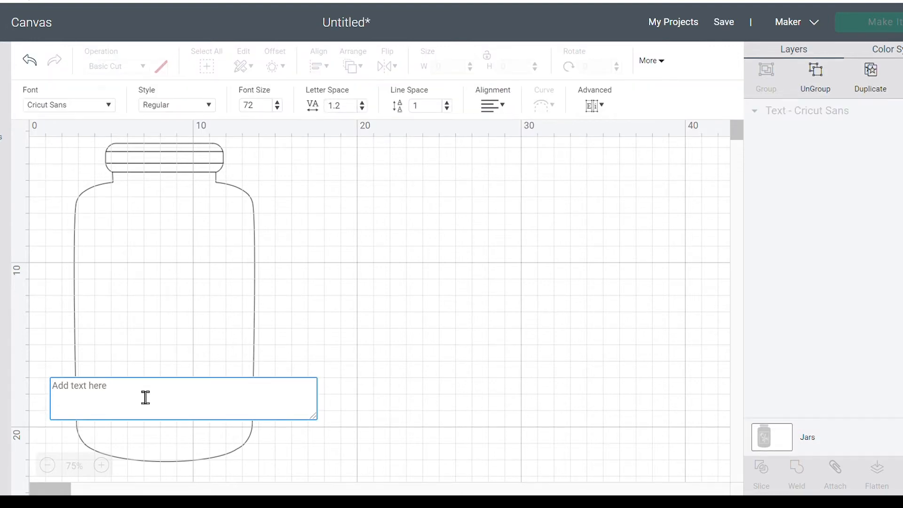
{"action": "type", "text": "2019"}
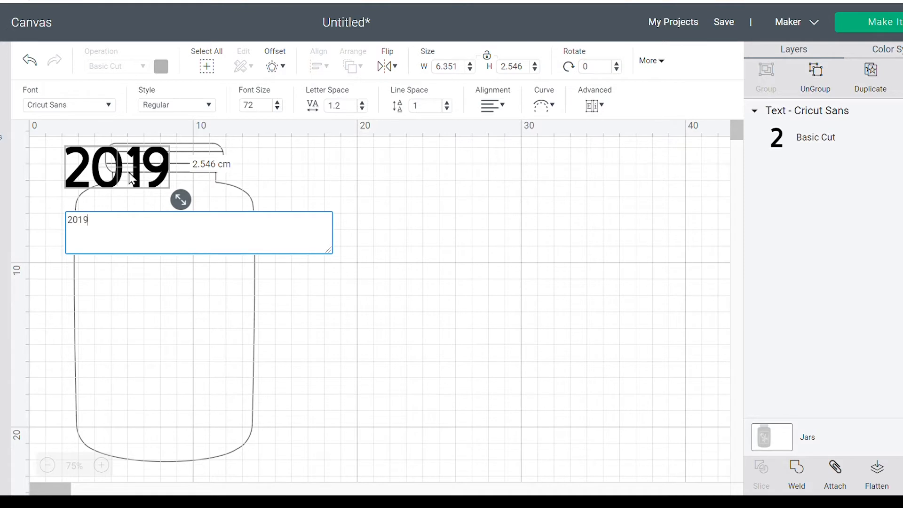
{"action": "left_click_drag", "start_coordinate": [132, 182], "coordinate": [174, 399]}
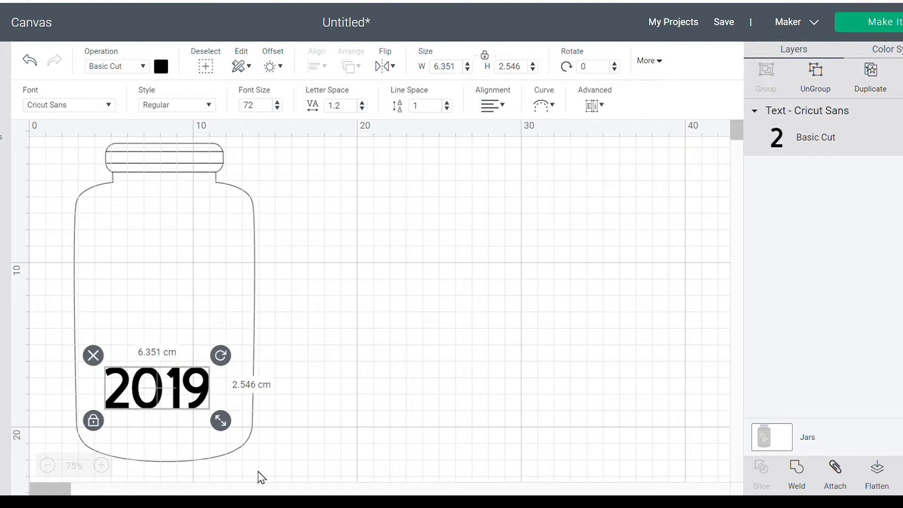
- Enlarge the 2019 text to about 8.58 cm wide and 3.44 cm high, and deselect it
{"action": "left_click_drag", "start_coordinate": [221, 422], "coordinate": [216, 403]}
{"action": "left_click", "coordinate": [315, 388]}
{"action": "left_click", "coordinate": [411, 370]}
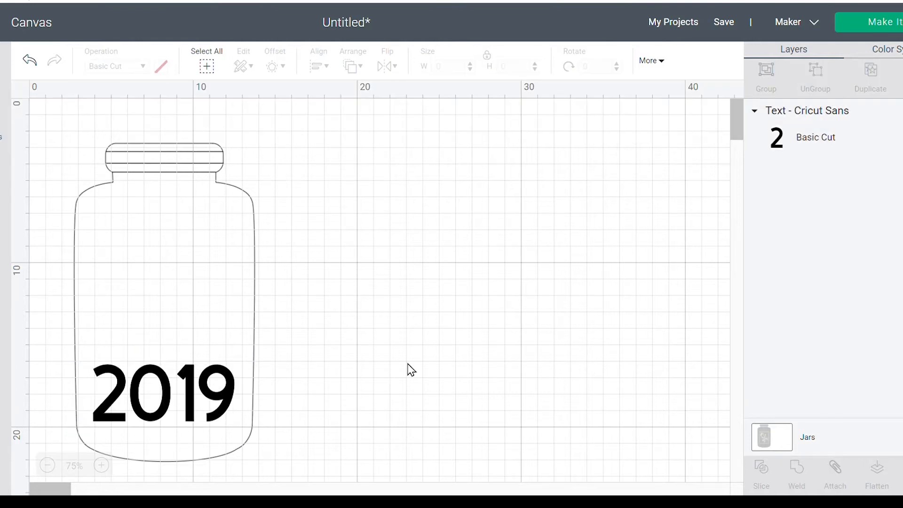
- Change the font of the 2019 text to 3 Birds Life's A Party
{"action": "left_click", "coordinate": [223, 382]}
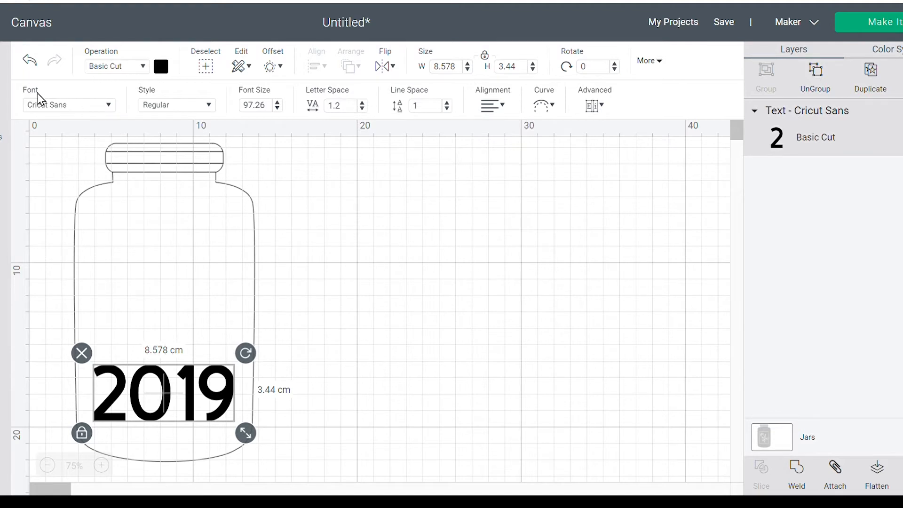
{"action": "left_click", "coordinate": [109, 110]}
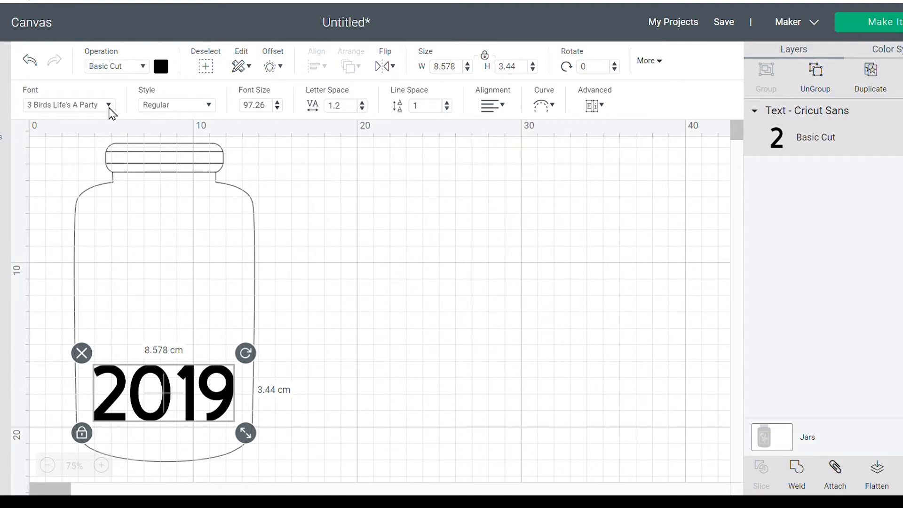
{"action": "left_click", "coordinate": [110, 109]}
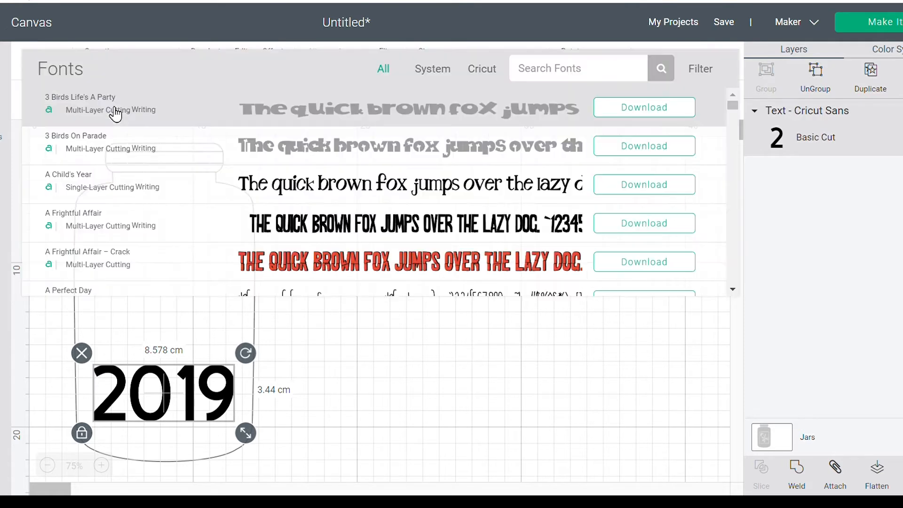
{"action": "left_click", "coordinate": [115, 113]}
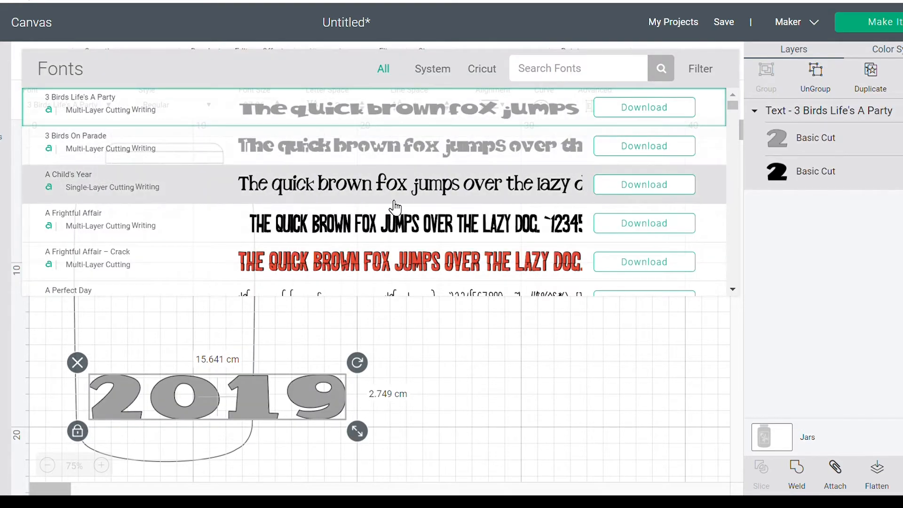
- Find the Sacramento font by searching for "sacramento" and apply it to the 2019 text
{"action": "scroll", "coordinate": [394, 206], "scroll_direction": "down", "scroll_amount": 5}
{"action": "scroll", "coordinate": [394, 206], "scroll_direction": "down", "scroll_amount": 5}
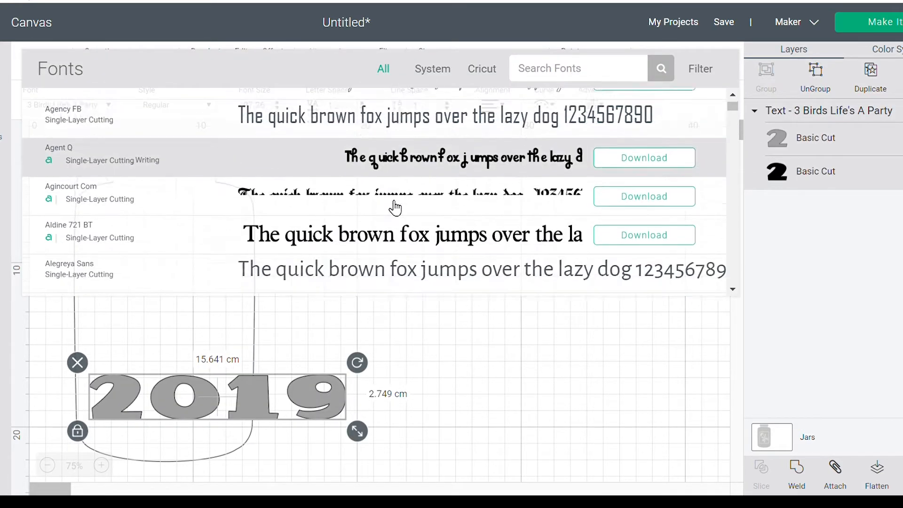
{"action": "scroll", "coordinate": [394, 206], "scroll_direction": "down", "scroll_amount": 5}
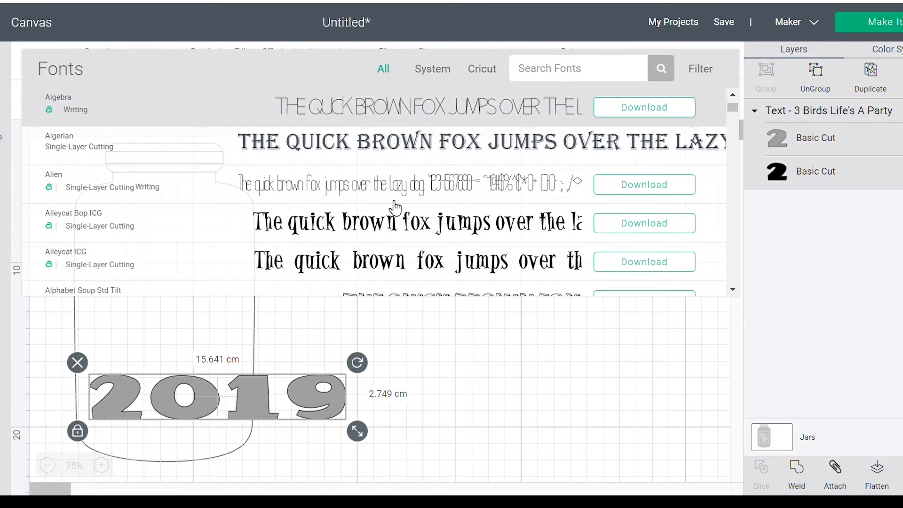
{"action": "scroll", "coordinate": [394, 206], "scroll_direction": "down", "scroll_amount": 5}
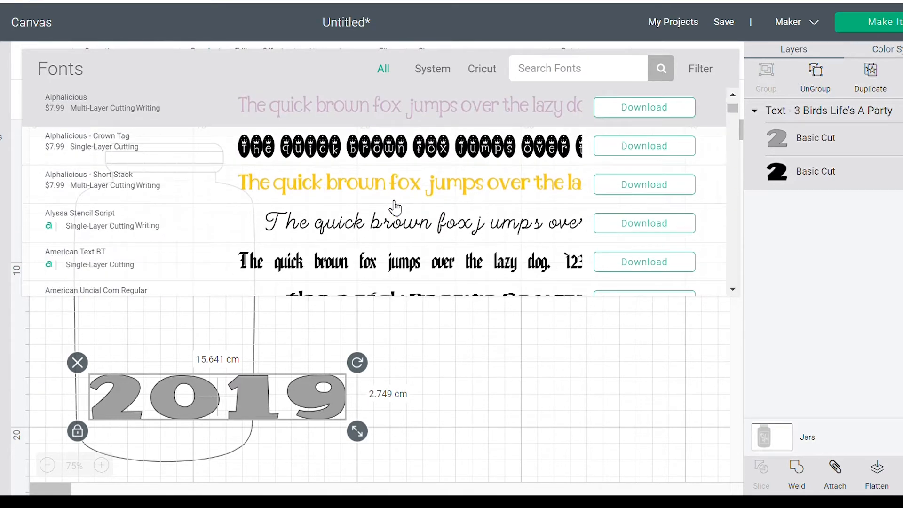
{"action": "left_click", "coordinate": [550, 84]}
{"action": "type", "text": "sacr"}
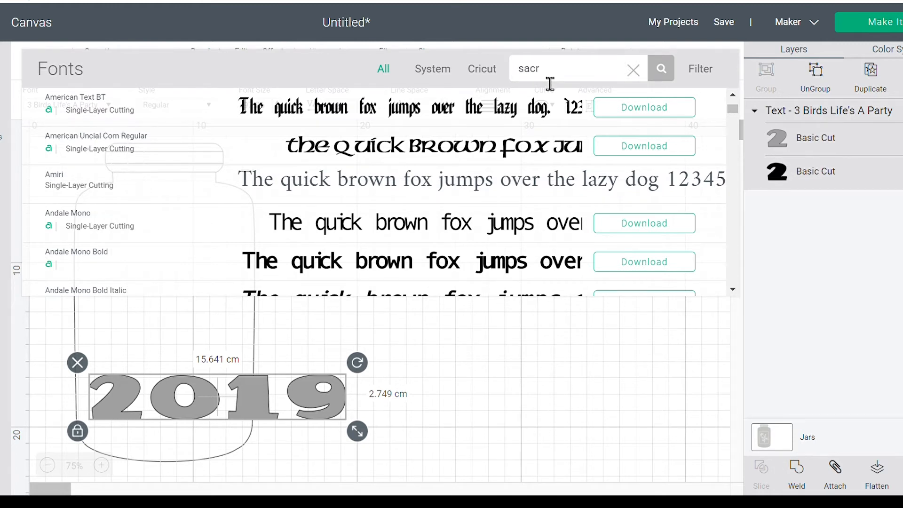
{"action": "type", "text": "amento"}
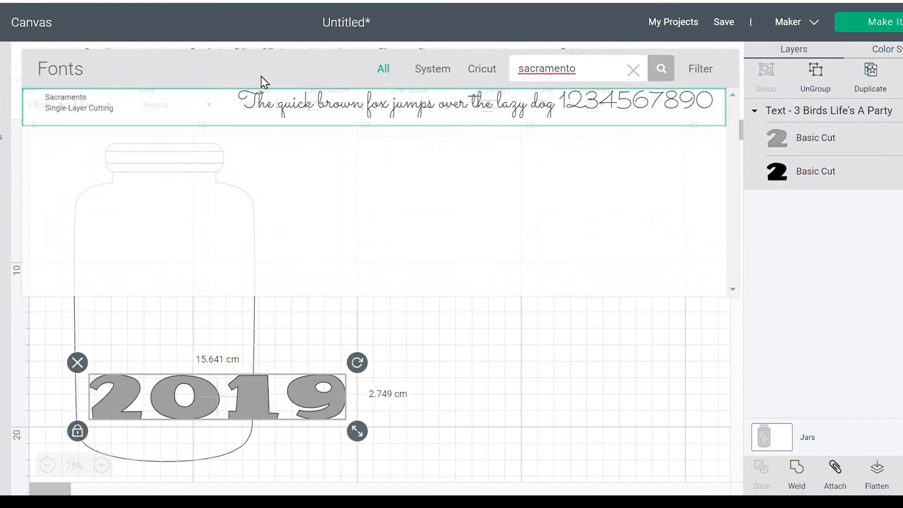
{"action": "left_click", "coordinate": [322, 98]}
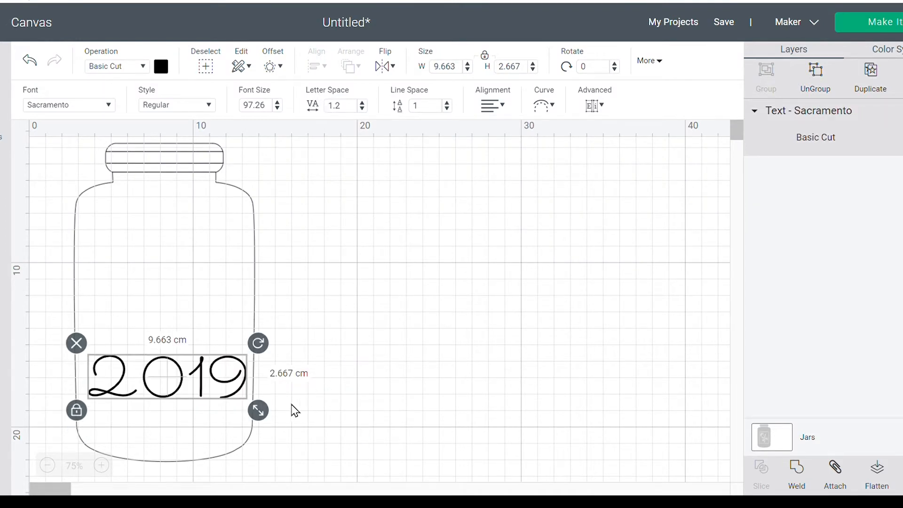
- Shift the 2019 text slightly lower inside the jar and set its style to Bold
{"action": "left_click_drag", "start_coordinate": [232, 389], "coordinate": [224, 401]}
{"action": "left_click", "coordinate": [208, 106]}
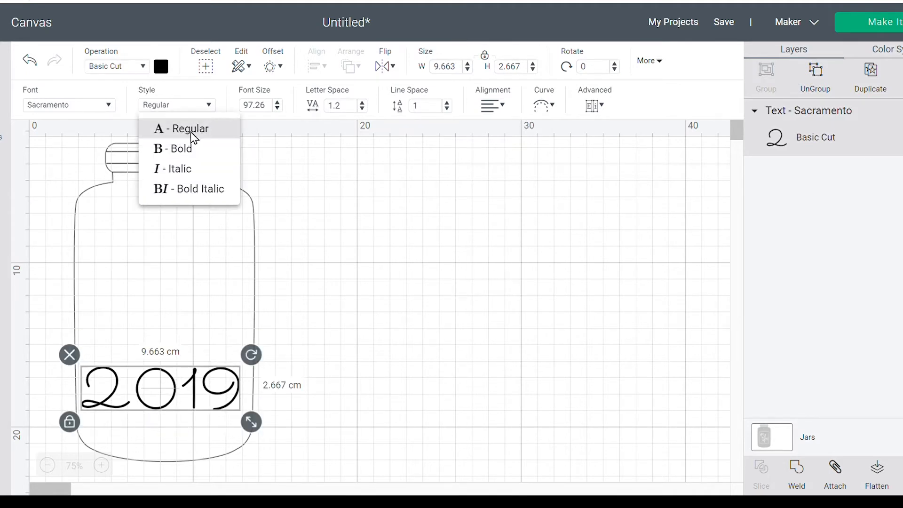
{"action": "left_click", "coordinate": [189, 150]}
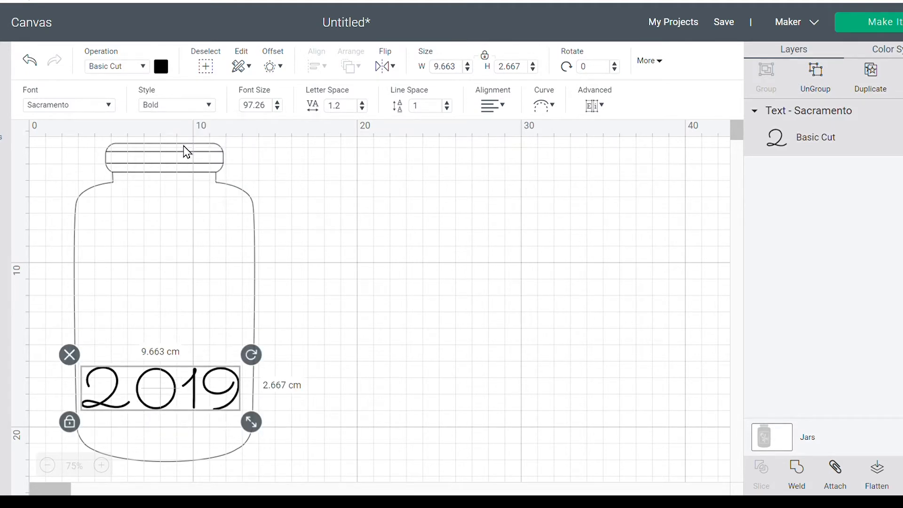
- Enlarge the 2019 text to about 9.82 cm wide and 2.76 cm high, place it near the jar's base, and deselect it
{"action": "left_click_drag", "start_coordinate": [208, 393], "coordinate": [210, 390]}
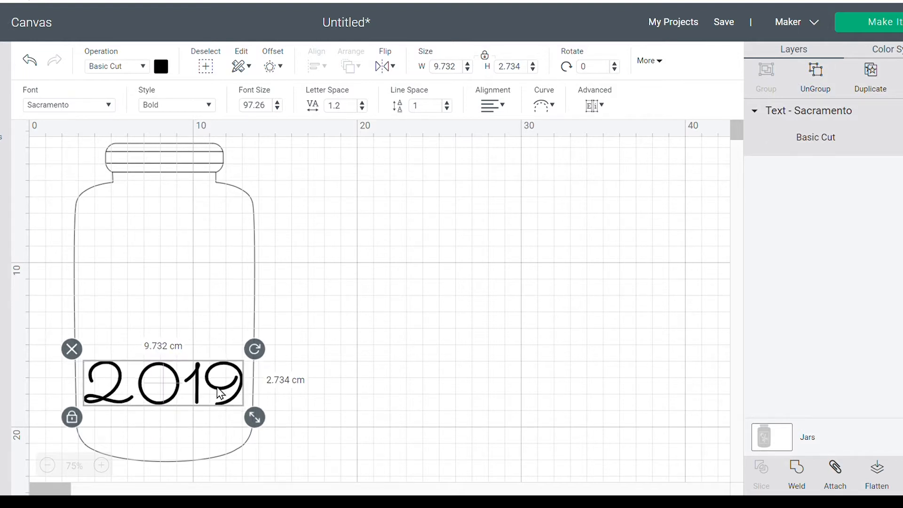
{"action": "left_click_drag", "start_coordinate": [254, 418], "coordinate": [259, 420]}
{"action": "left_click_drag", "start_coordinate": [232, 407], "coordinate": [200, 409]}
{"action": "left_click", "coordinate": [324, 398]}
{"action": "left_click", "coordinate": [371, 383]}
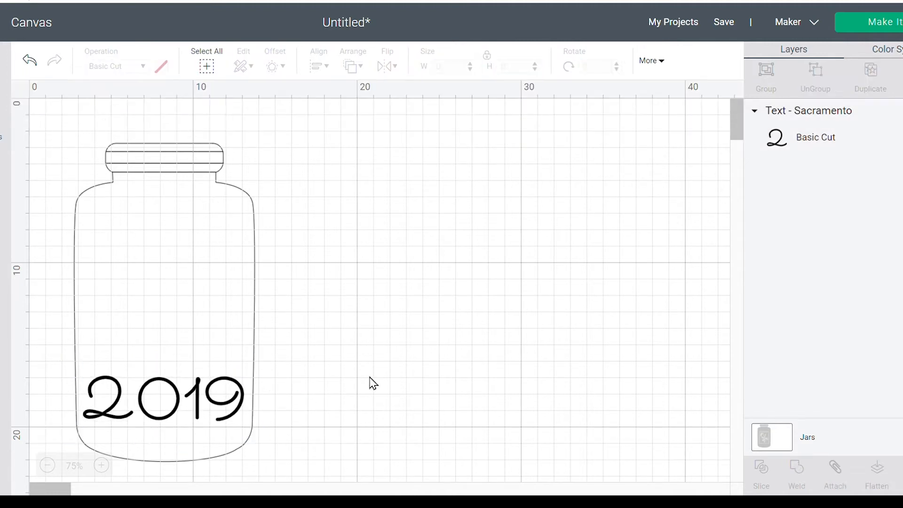
{"action": "left_click", "coordinate": [218, 396]}
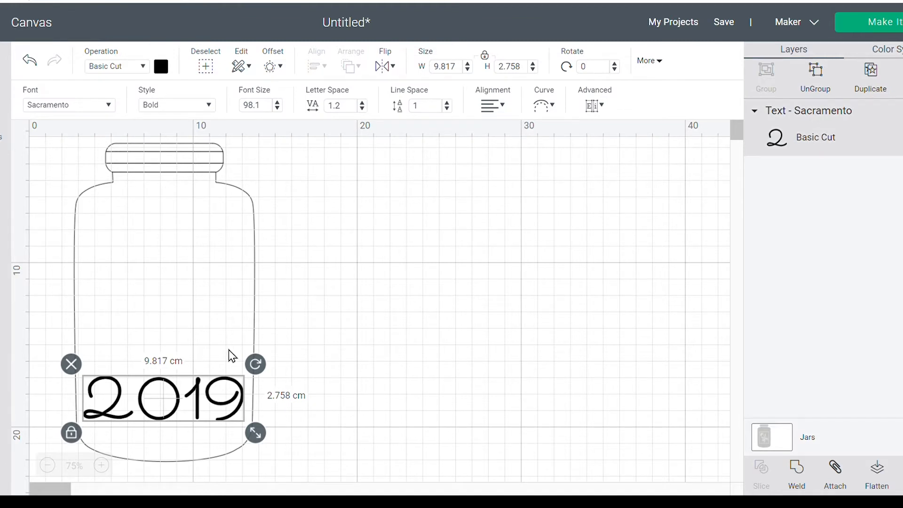
{"action": "left_click", "coordinate": [546, 107]}
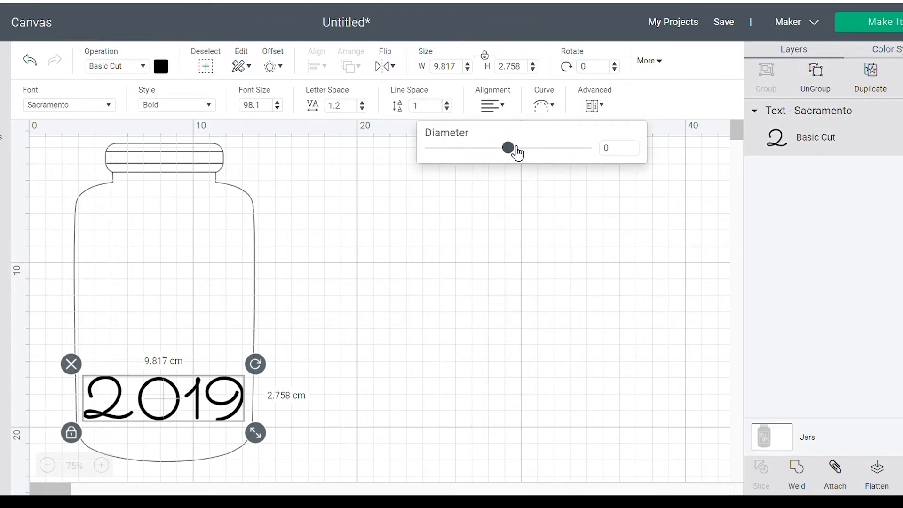
{"action": "mouse_move", "coordinate": [516, 150]}
{"action": "left_mouse_down"}
{"action": "mouse_move", "coordinate": [588, 164]}
{"action": "mouse_move", "coordinate": [470, 162]}
{"action": "mouse_move", "coordinate": [512, 164]}
{"action": "left_mouse_up"}
{"action": "left_click", "coordinate": [390, 71]}
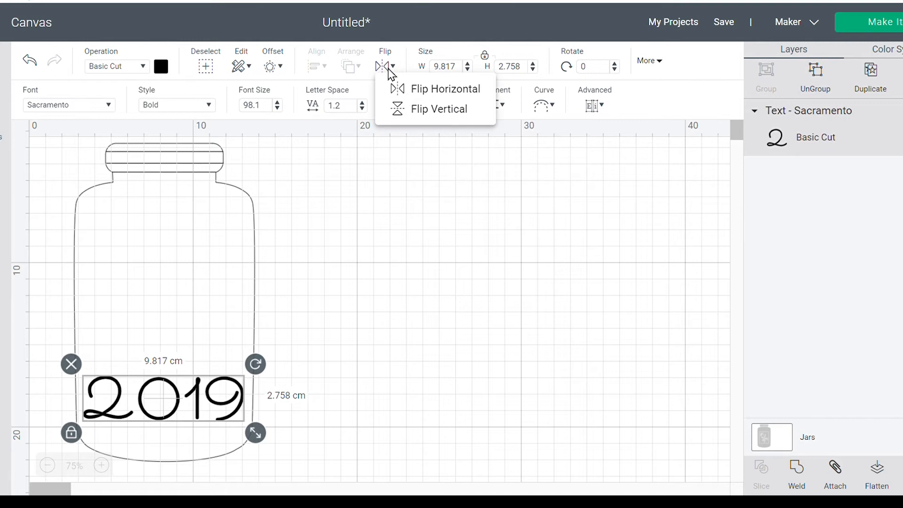
{"action": "left_click", "coordinate": [390, 68]}
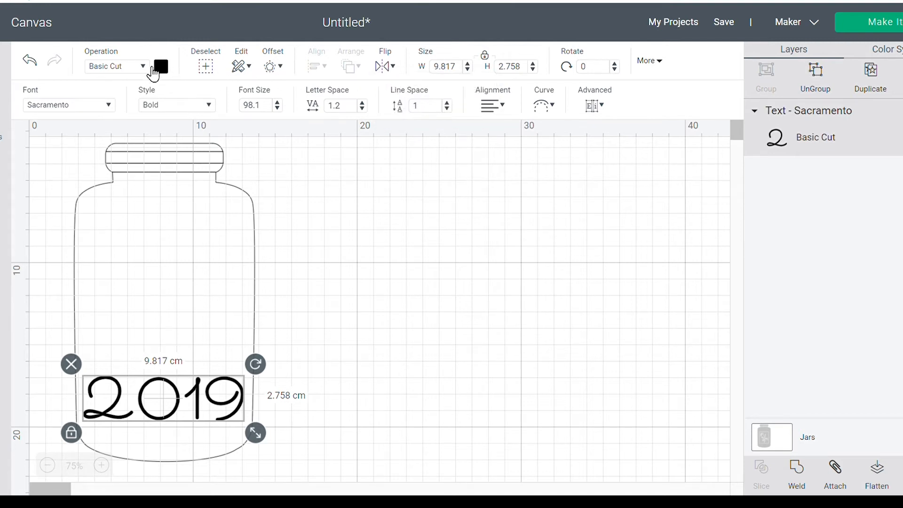
- Recolor the 2019 text light pink, nudge it slightly upward in the jar, and deselect it
{"action": "left_click", "coordinate": [160, 66]}
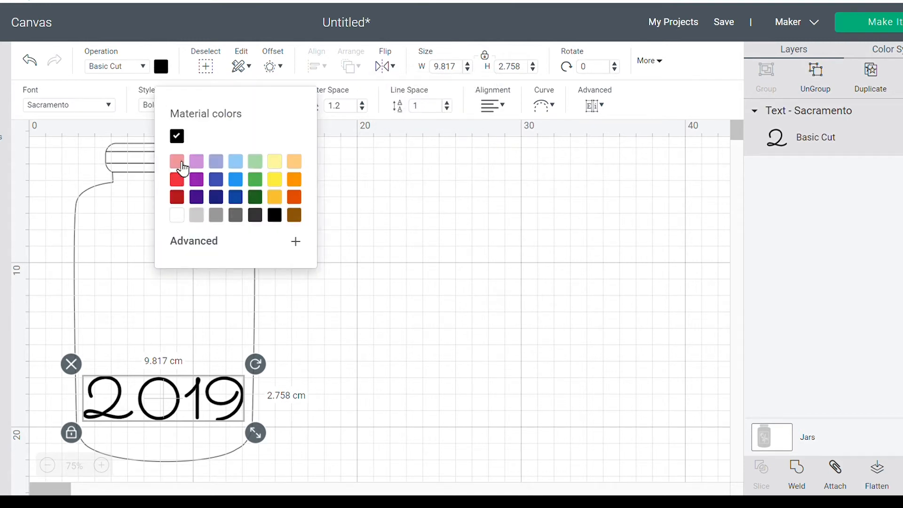
{"action": "left_click", "coordinate": [183, 162]}
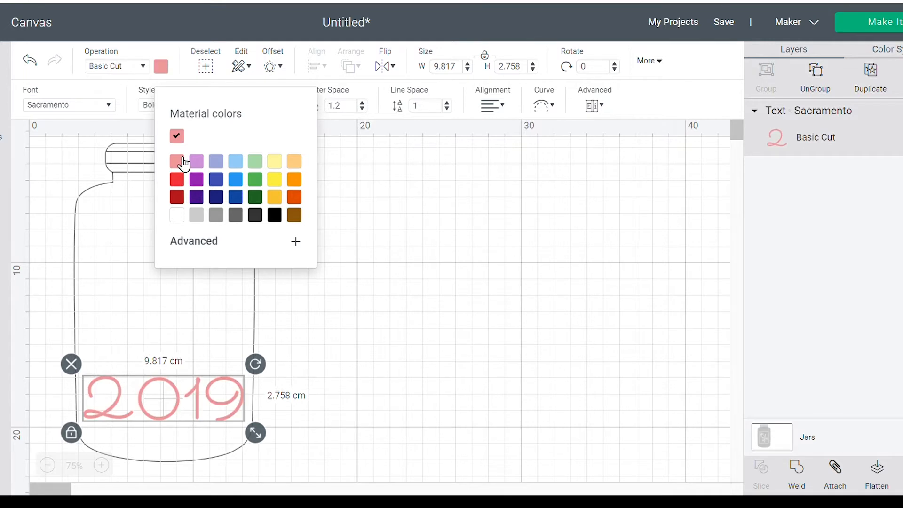
{"action": "left_click", "coordinate": [305, 343]}
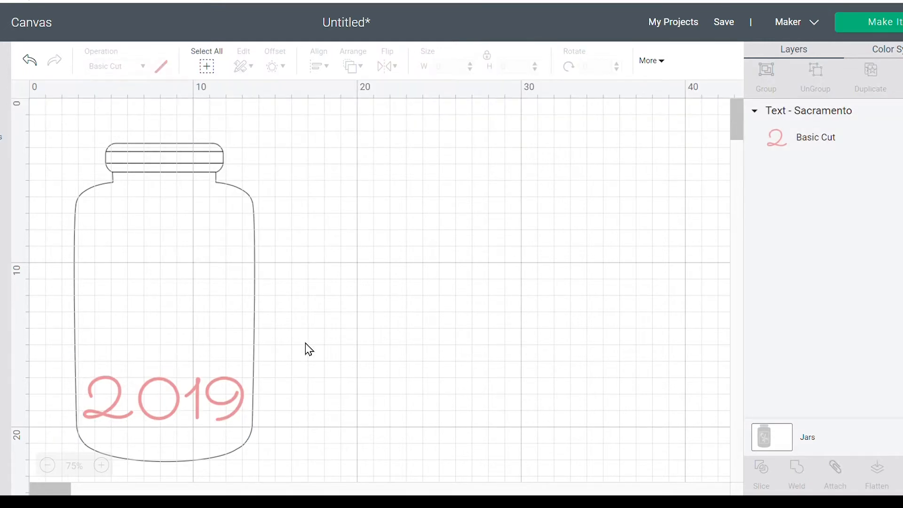
{"action": "left_click", "coordinate": [239, 410]}
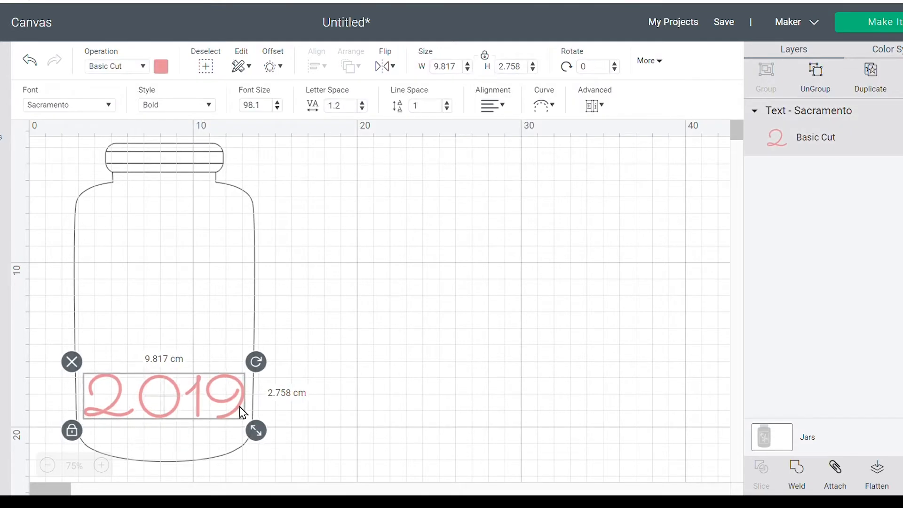
{"action": "left_click", "coordinate": [345, 396]}
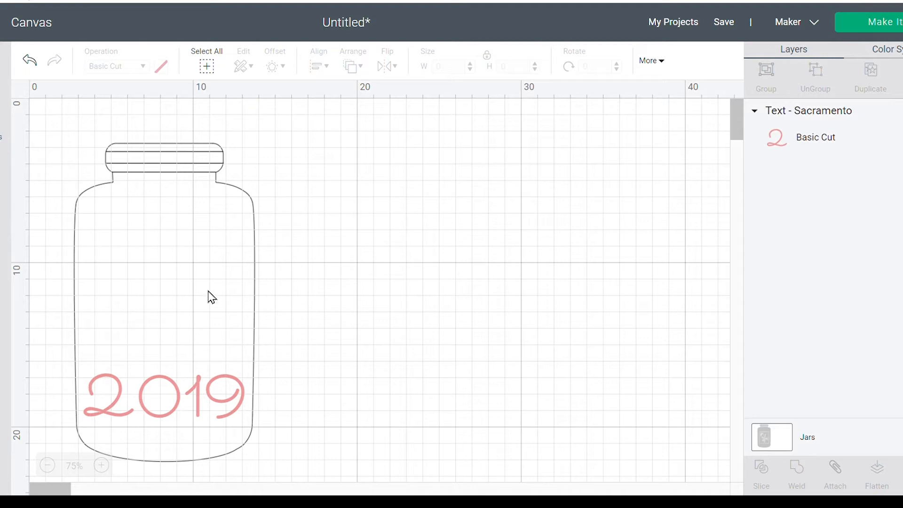
- Search the Cricut image library for "crescent moon"
{"action": "left_click", "coordinate": [4, 239]}
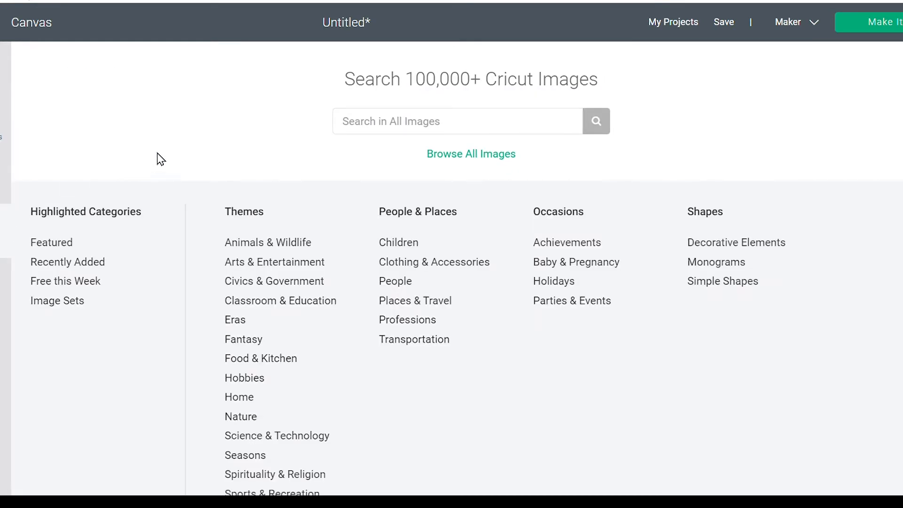
{"action": "left_click", "coordinate": [531, 131]}
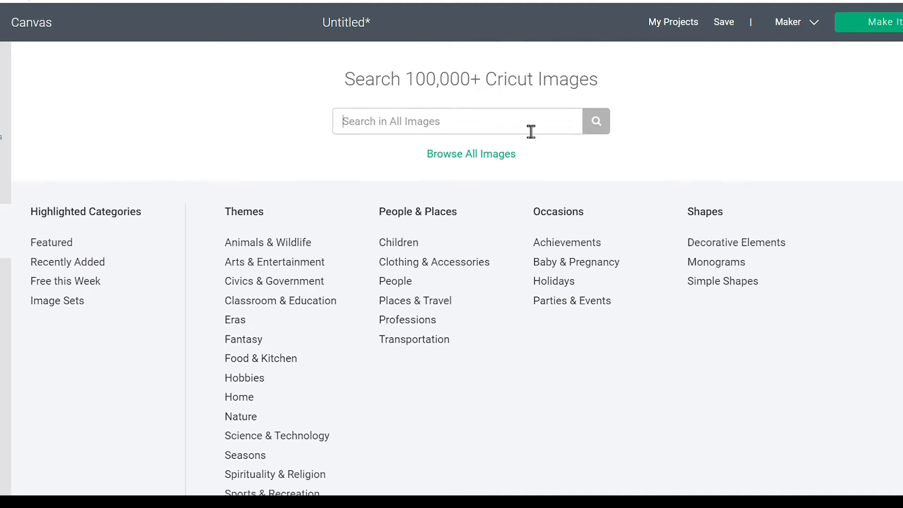
{"action": "type", "text": "crescent moon"}
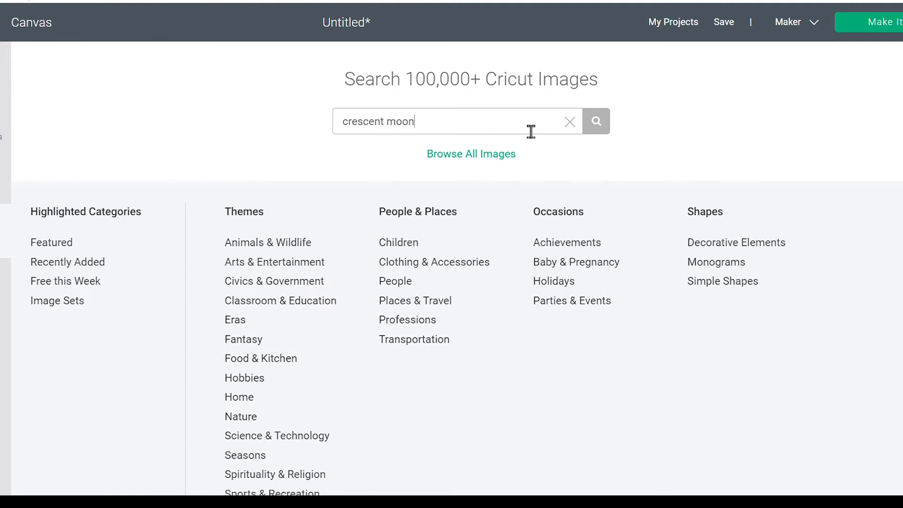
{"action": "left_click", "coordinate": [596, 127]}
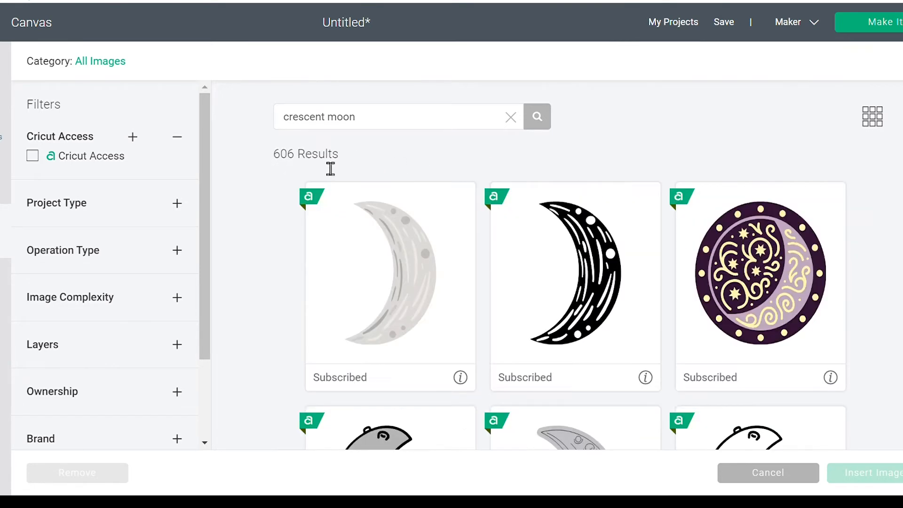
- Find the plain, solid olive-green crescent moon among the image results and insert it on the canvas
{"action": "scroll", "coordinate": [888, 221], "scroll_direction": "down", "scroll_amount": 3}
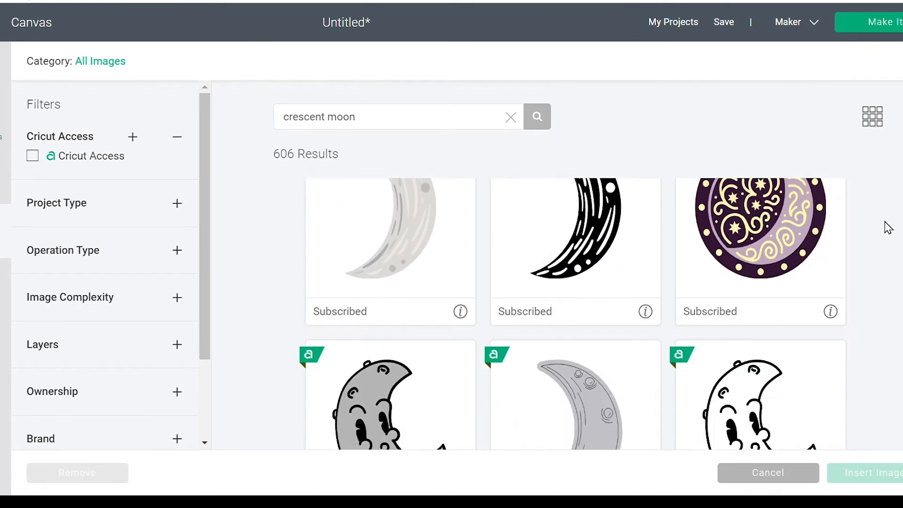
{"action": "scroll", "coordinate": [887, 228], "scroll_direction": "down", "scroll_amount": 9}
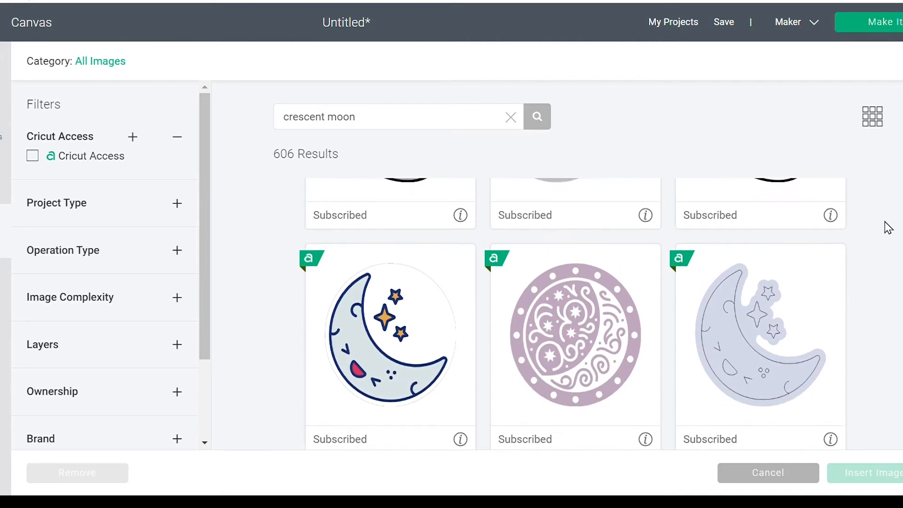
{"action": "scroll", "coordinate": [888, 228], "scroll_direction": "down", "scroll_amount": 12}
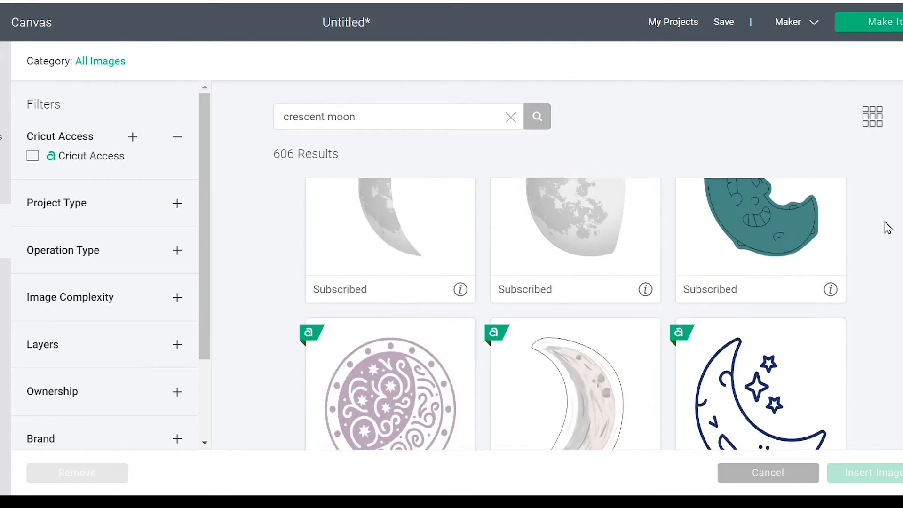
{"action": "scroll", "coordinate": [888, 228], "scroll_direction": "down", "scroll_amount": 11}
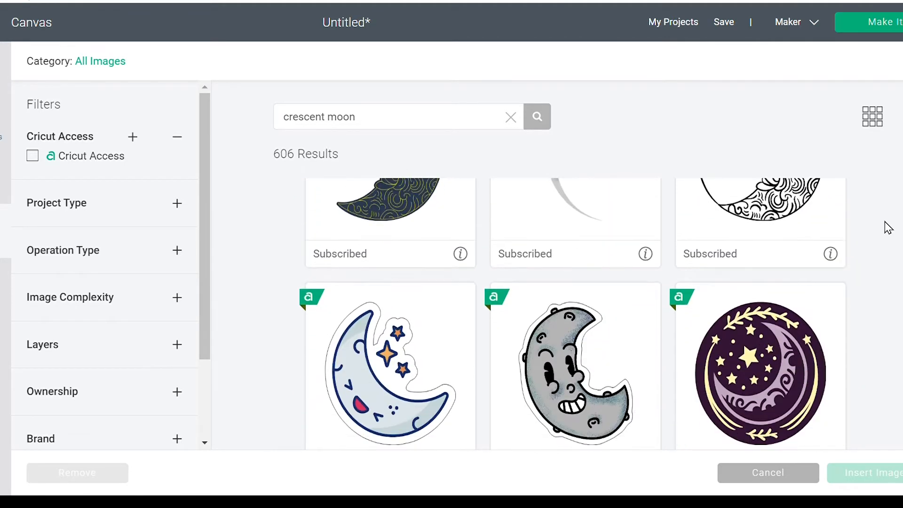
{"action": "scroll", "coordinate": [888, 228], "scroll_direction": "down", "scroll_amount": 10}
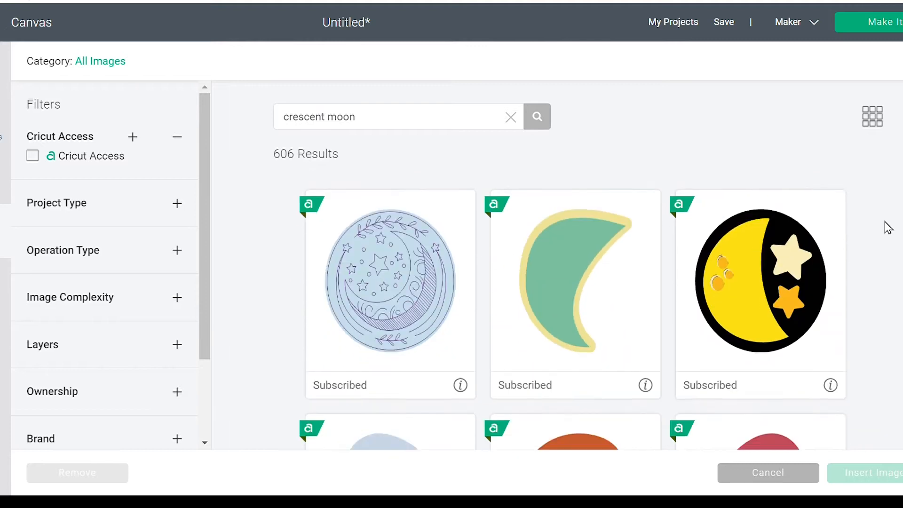
{"action": "scroll", "coordinate": [888, 228], "scroll_direction": "down", "scroll_amount": 6}
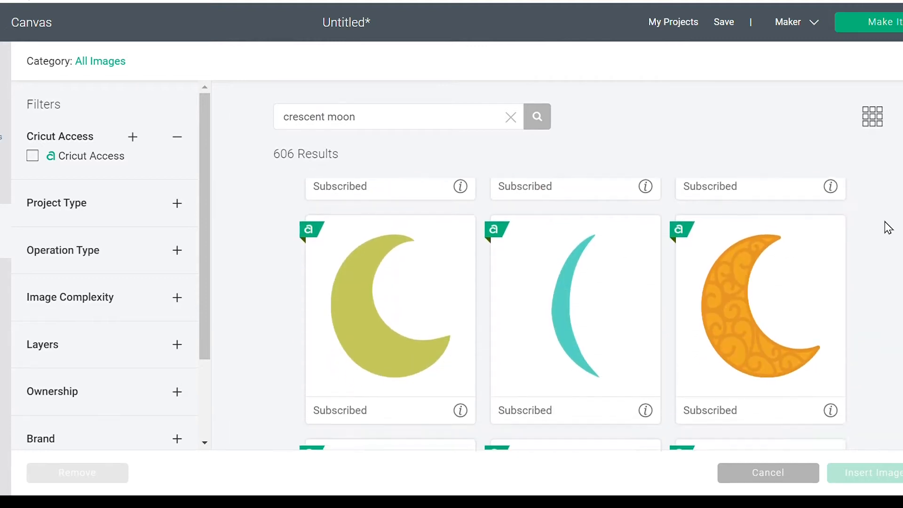
{"action": "left_click", "coordinate": [408, 248]}
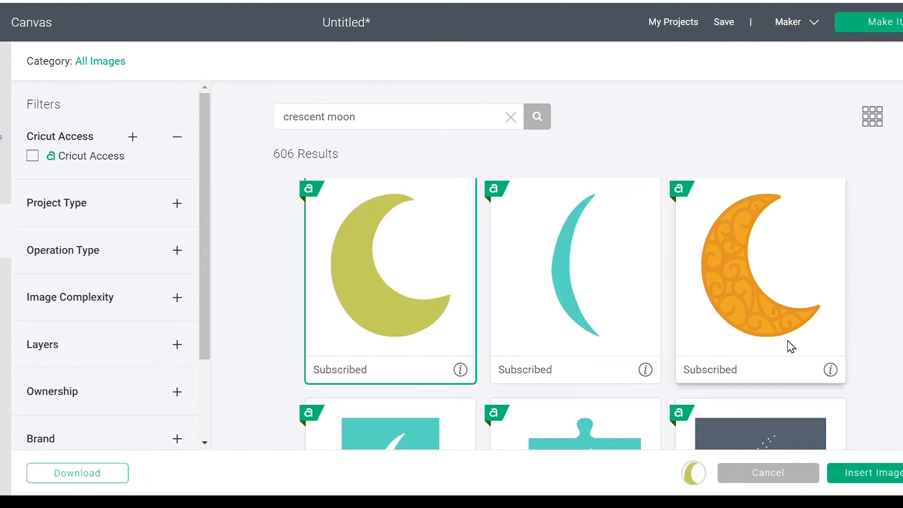
{"action": "left_click", "coordinate": [869, 475]}
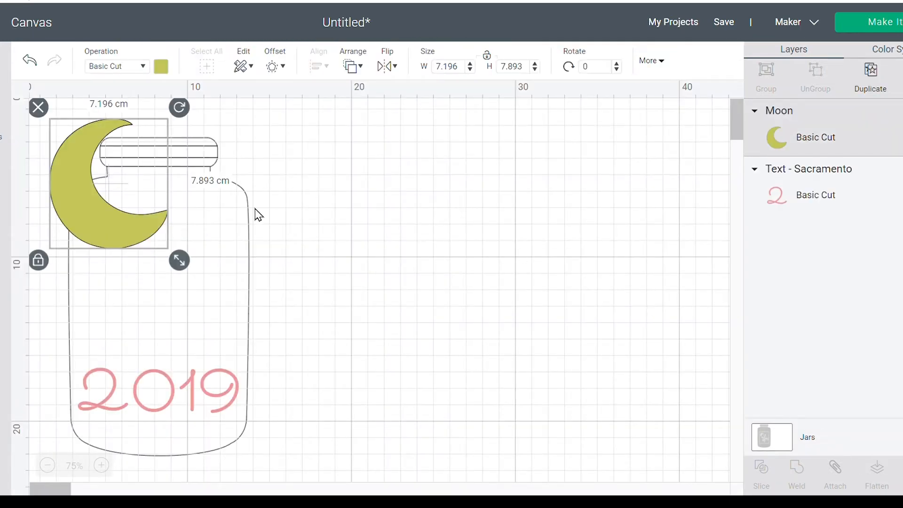
- Shrink the moon to about 3.57 cm wide and 3.92 cm high, place it centrally above the 2019 text, and deselect it
{"action": "left_click_drag", "start_coordinate": [179, 261], "coordinate": [120, 194]}
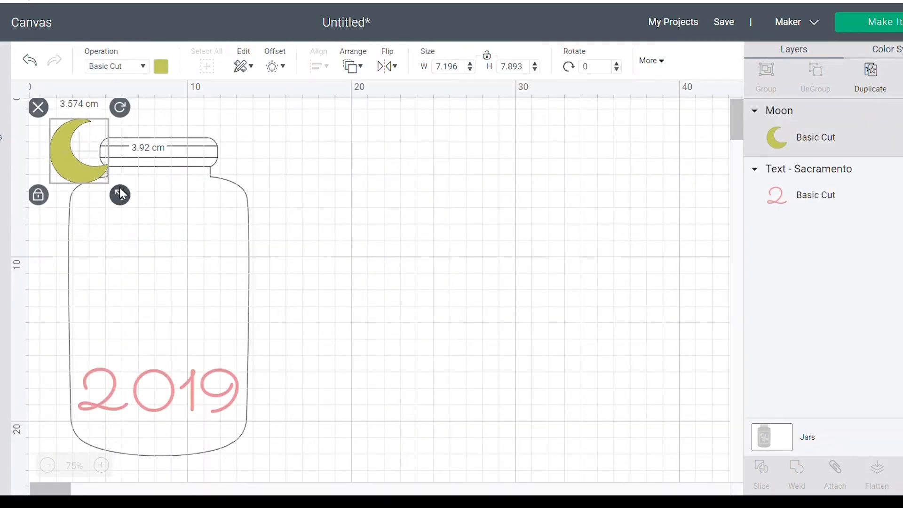
{"action": "left_click_drag", "start_coordinate": [68, 144], "coordinate": [148, 320]}
{"action": "left_click", "coordinate": [336, 354]}
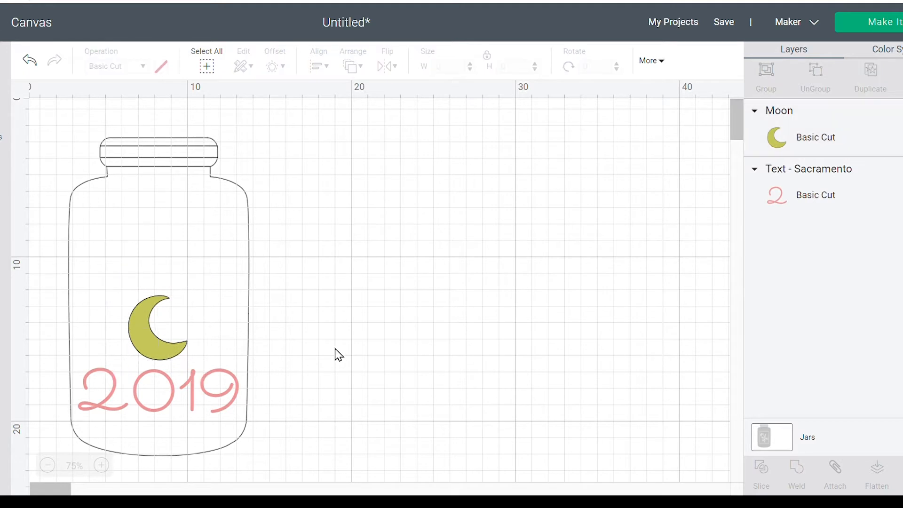
- Recolor the moon the same light pink as the 2019 text, nudge it very slightly left, and deselect it
{"action": "left_click", "coordinate": [180, 357]}
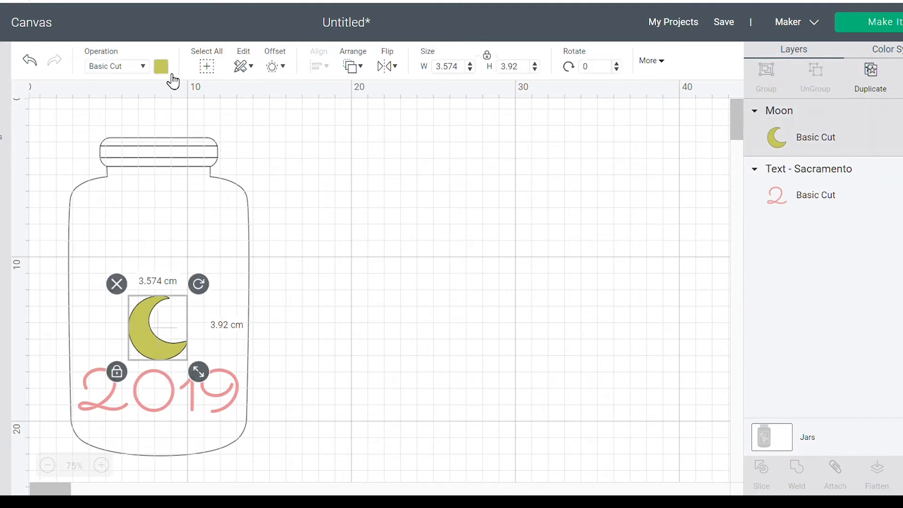
{"action": "left_click", "coordinate": [161, 68]}
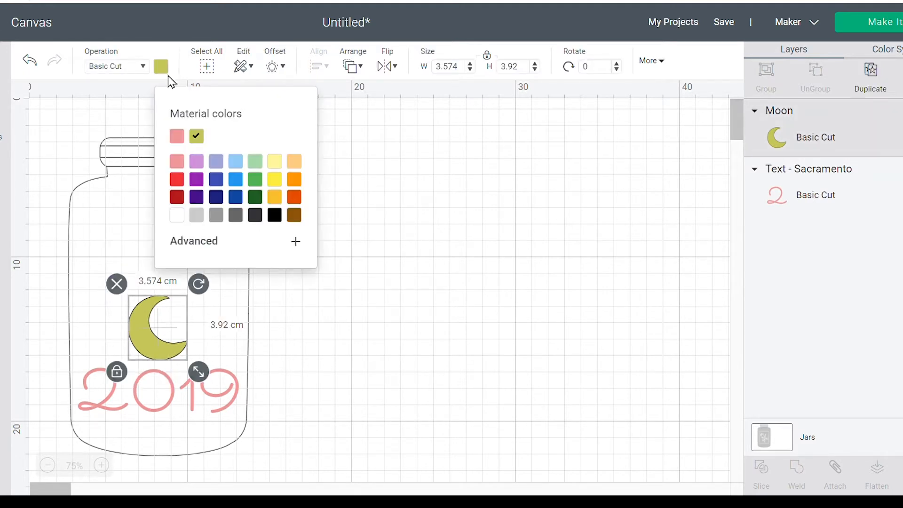
{"action": "left_click", "coordinate": [181, 139]}
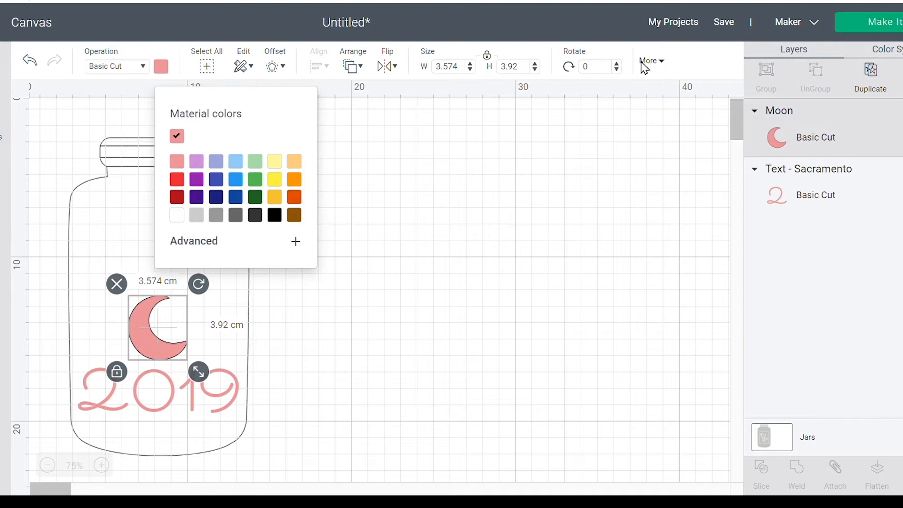
{"action": "left_click", "coordinate": [401, 220]}
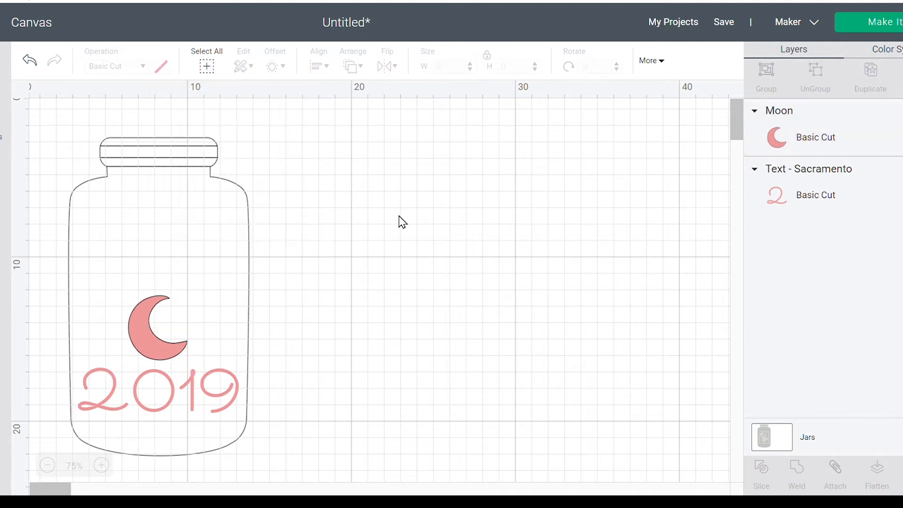
{"action": "left_click", "coordinate": [169, 351]}
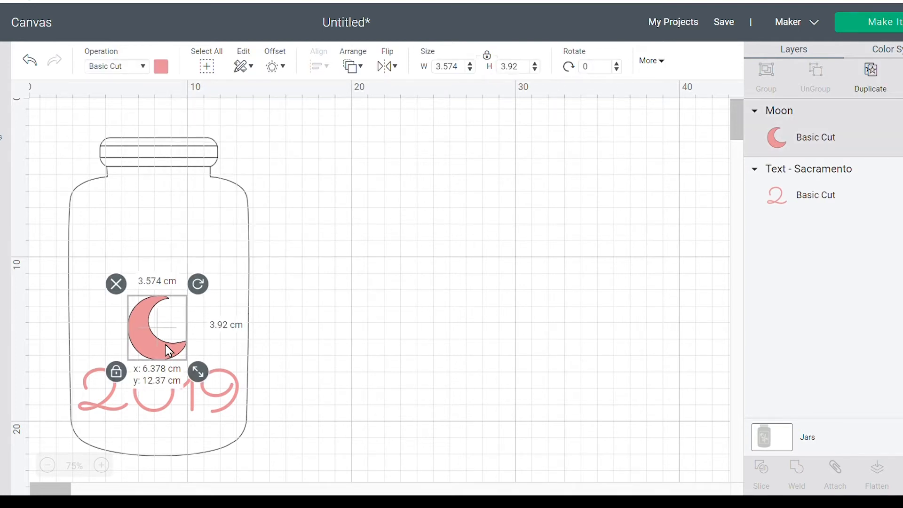
{"action": "left_click", "coordinate": [407, 328]}
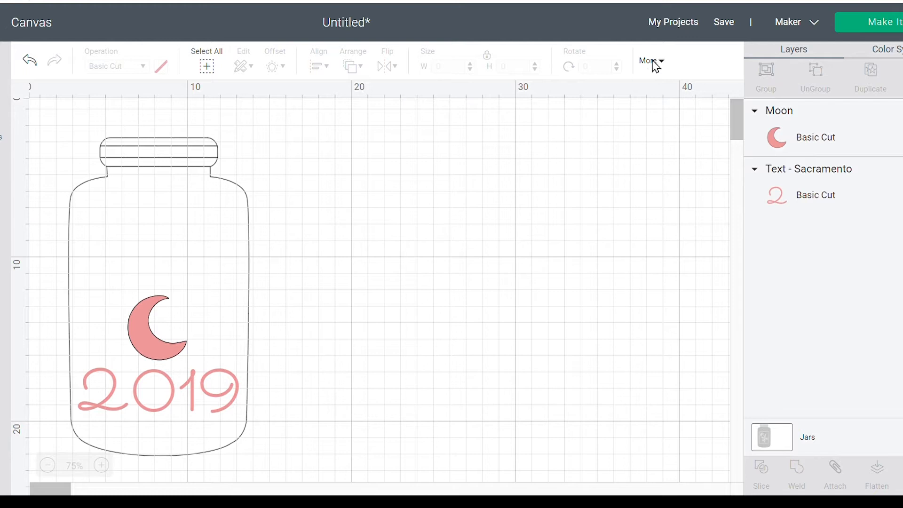
- Send the design to mat preparation and move the 2019 text directly below the moon on the mat
{"action": "left_click", "coordinate": [861, 25]}
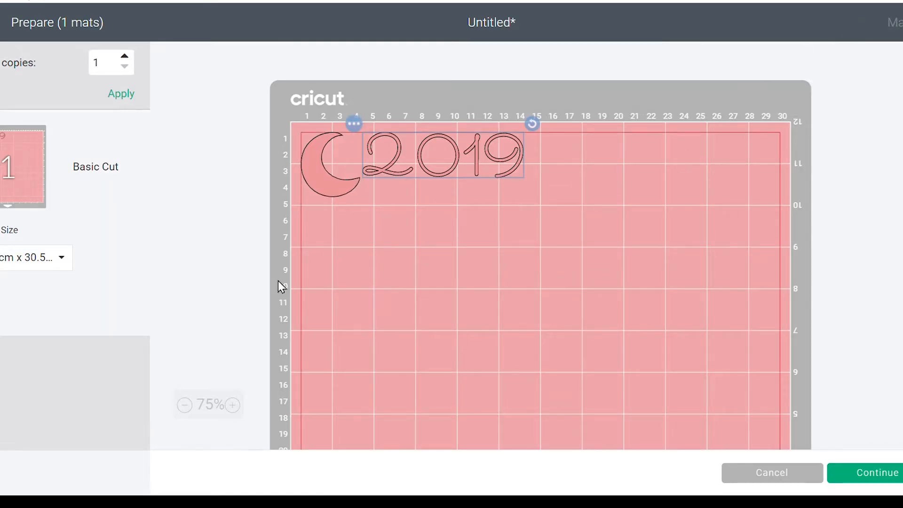
{"action": "left_click_drag", "start_coordinate": [393, 169], "coordinate": [337, 253]}
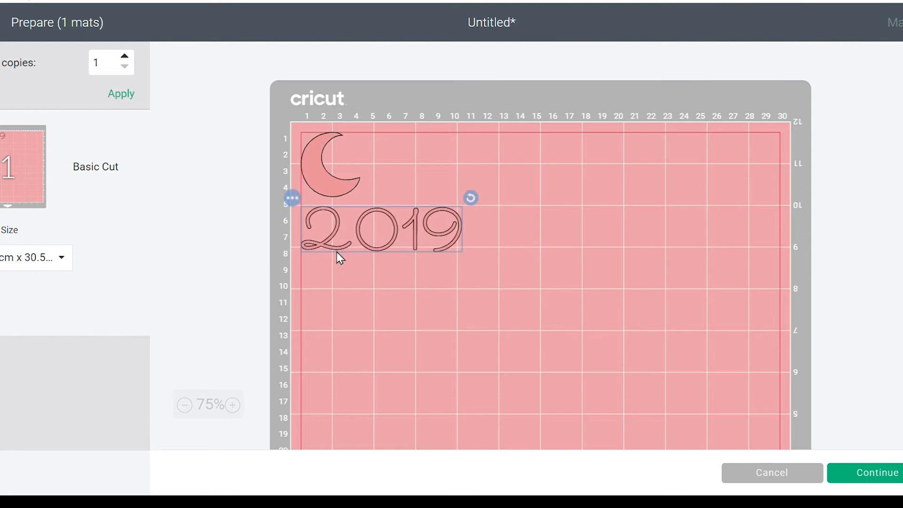
{"action": "left_click", "coordinate": [422, 323]}
- Rearrange the mat so the moon sits just right of the 2019 text, with both pieces shifted slightly down
{"action": "left_click_drag", "start_coordinate": [338, 189], "coordinate": [529, 191]}
{"action": "left_click_drag", "start_coordinate": [366, 252], "coordinate": [365, 160]}
{"action": "left_click_drag", "start_coordinate": [500, 181], "coordinate": [488, 184]}
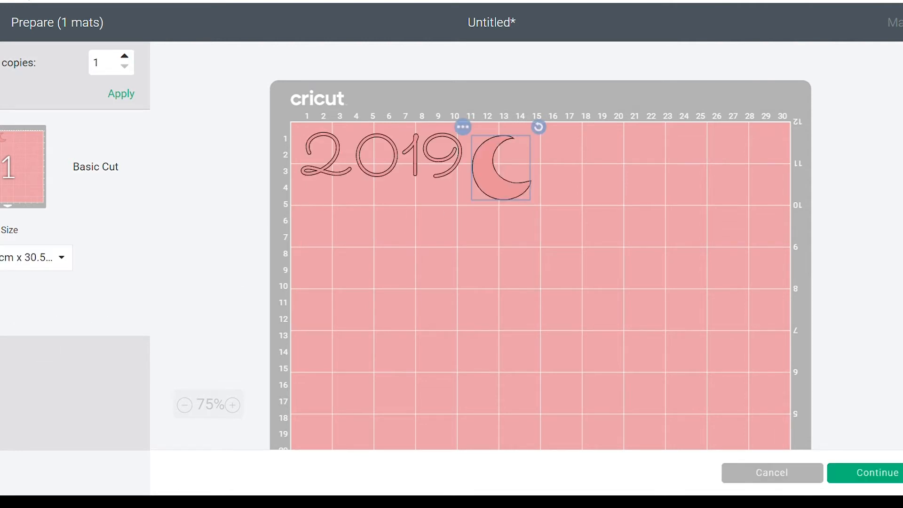
{"action": "left_click", "coordinate": [1, 302]}
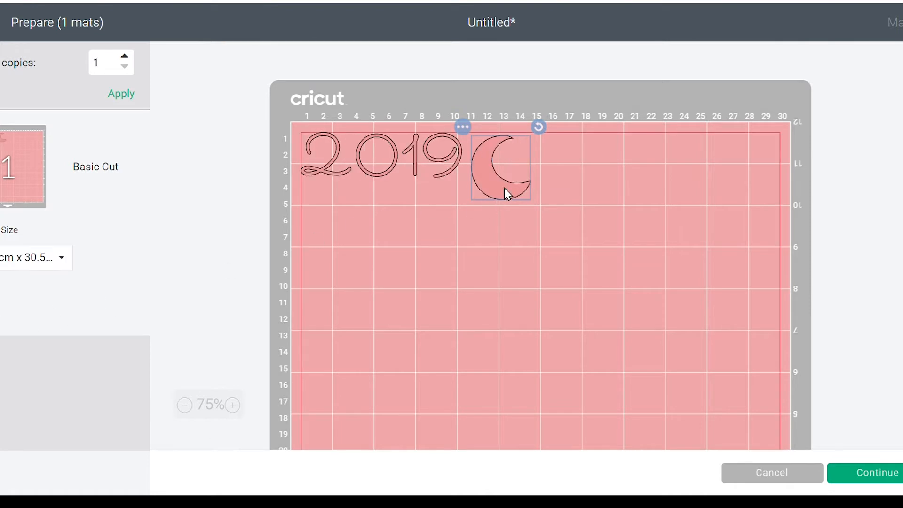
{"action": "left_click_drag", "start_coordinate": [505, 188], "coordinate": [460, 233]}
{"action": "left_click", "coordinate": [594, 219]}
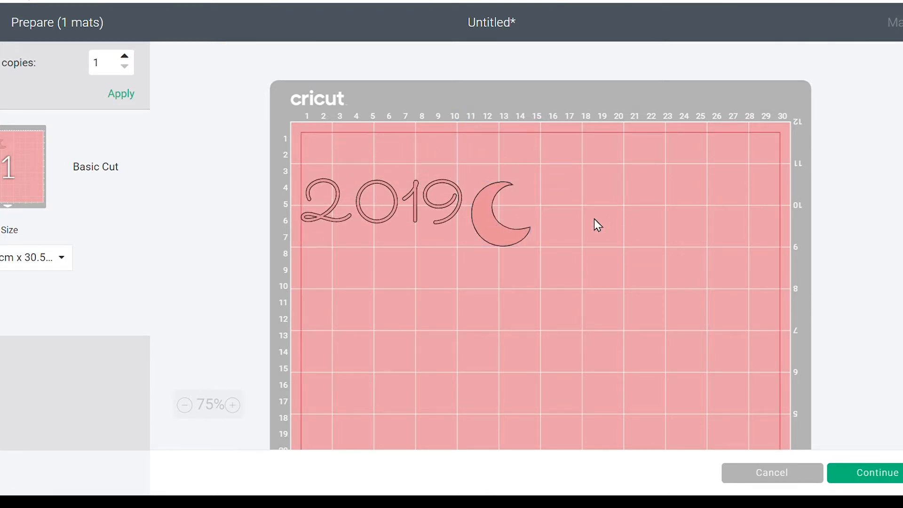
- Place the moon in the mat's upper-left corner and the 2019 text directly to its right along the top edge
{"action": "left_click_drag", "start_coordinate": [418, 196], "coordinate": [724, 195]}
{"action": "left_click_drag", "start_coordinate": [503, 240], "coordinate": [332, 188]}
{"action": "left_click_drag", "start_coordinate": [656, 176], "coordinate": [448, 154]}
{"action": "left_click", "coordinate": [500, 212]}
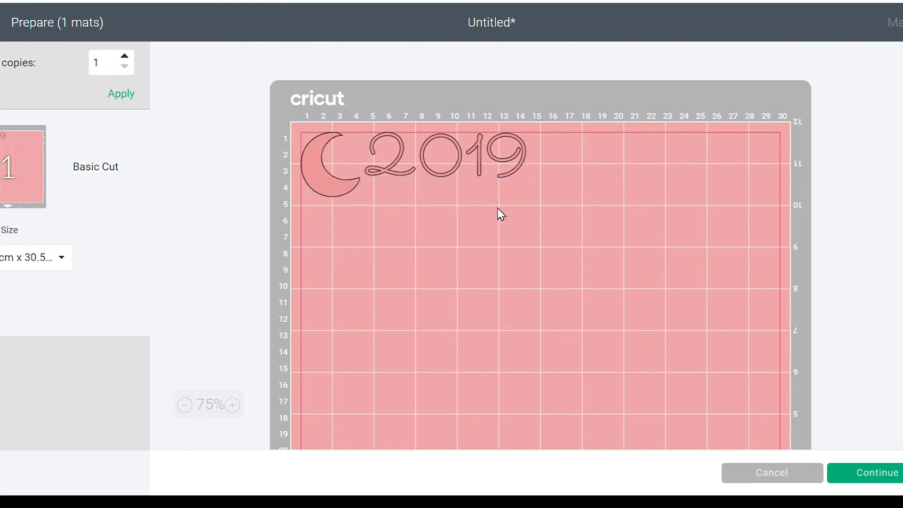